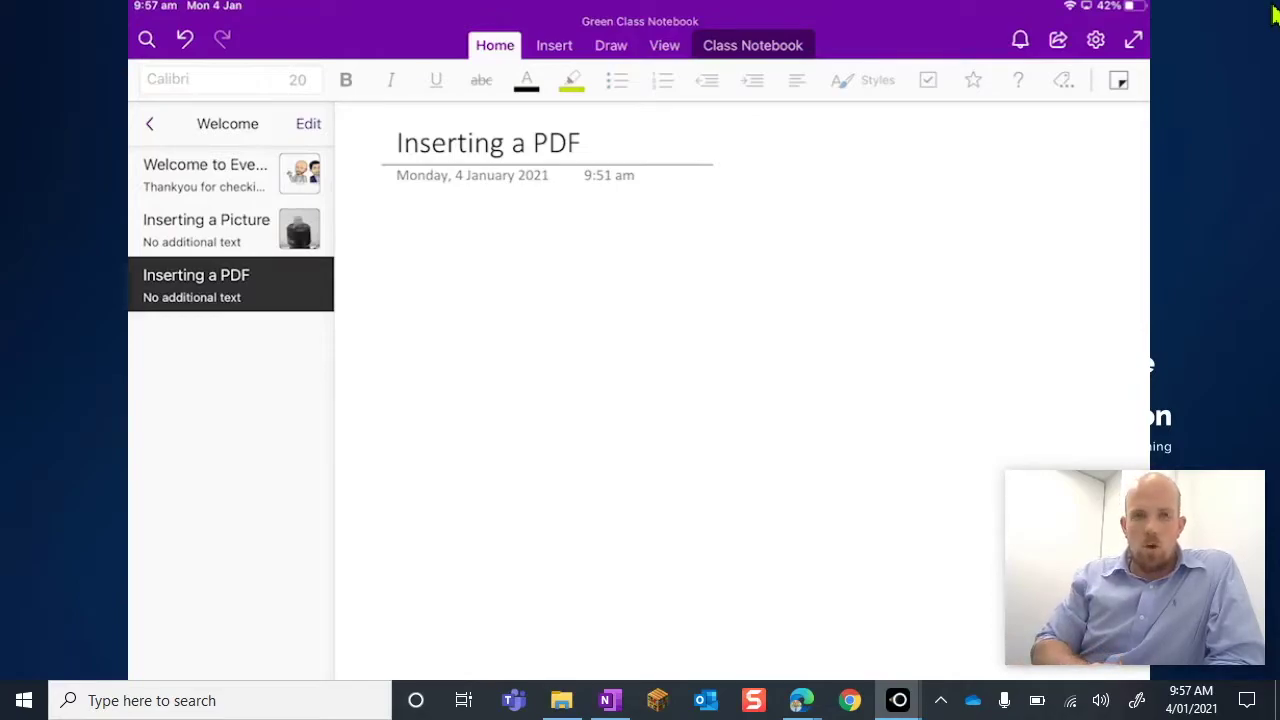
# Step: Show the Insert options, set the cursor below the page date, and start a PDF insert
pyautogui.click(554, 45)
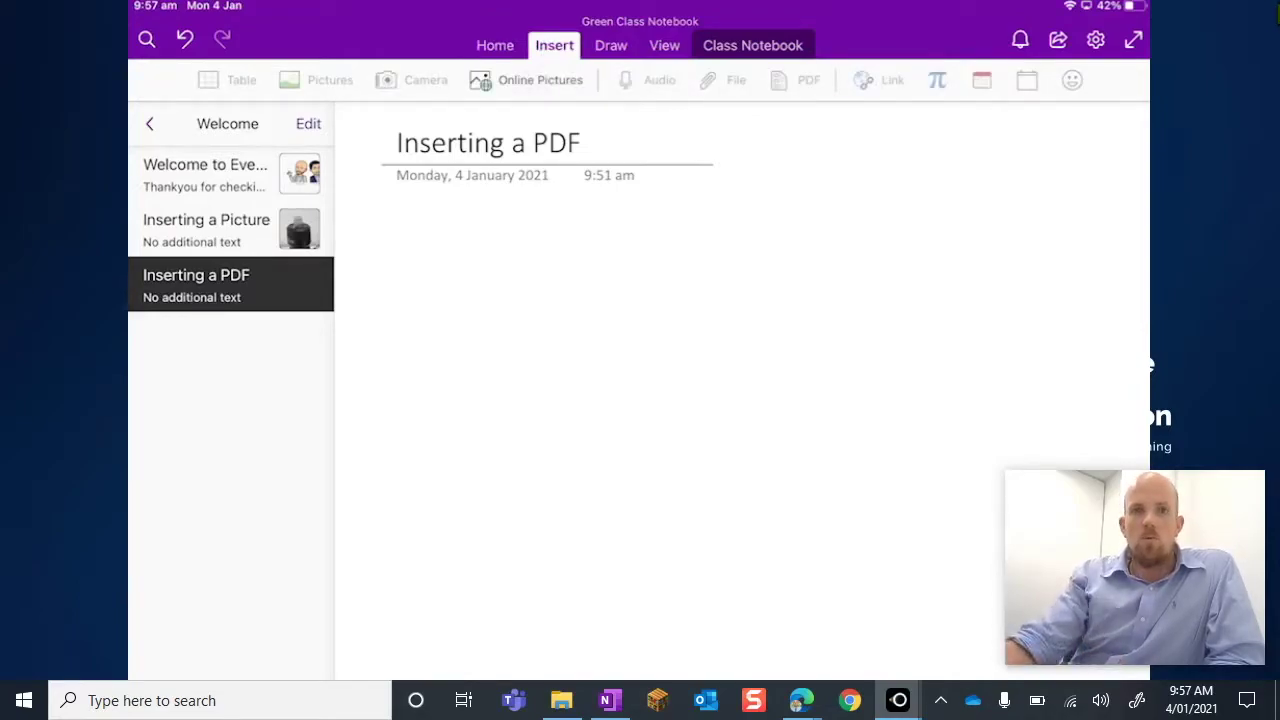
pyautogui.click(558, 60)
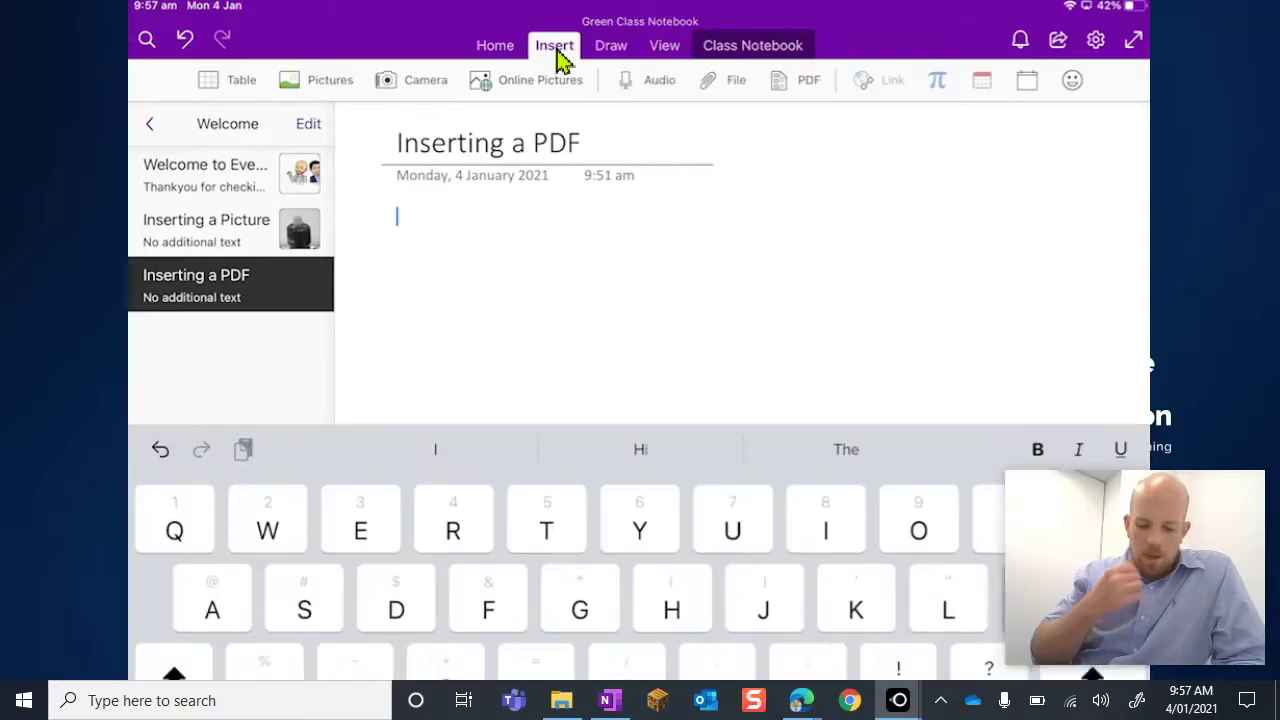
pyautogui.click(397, 230)
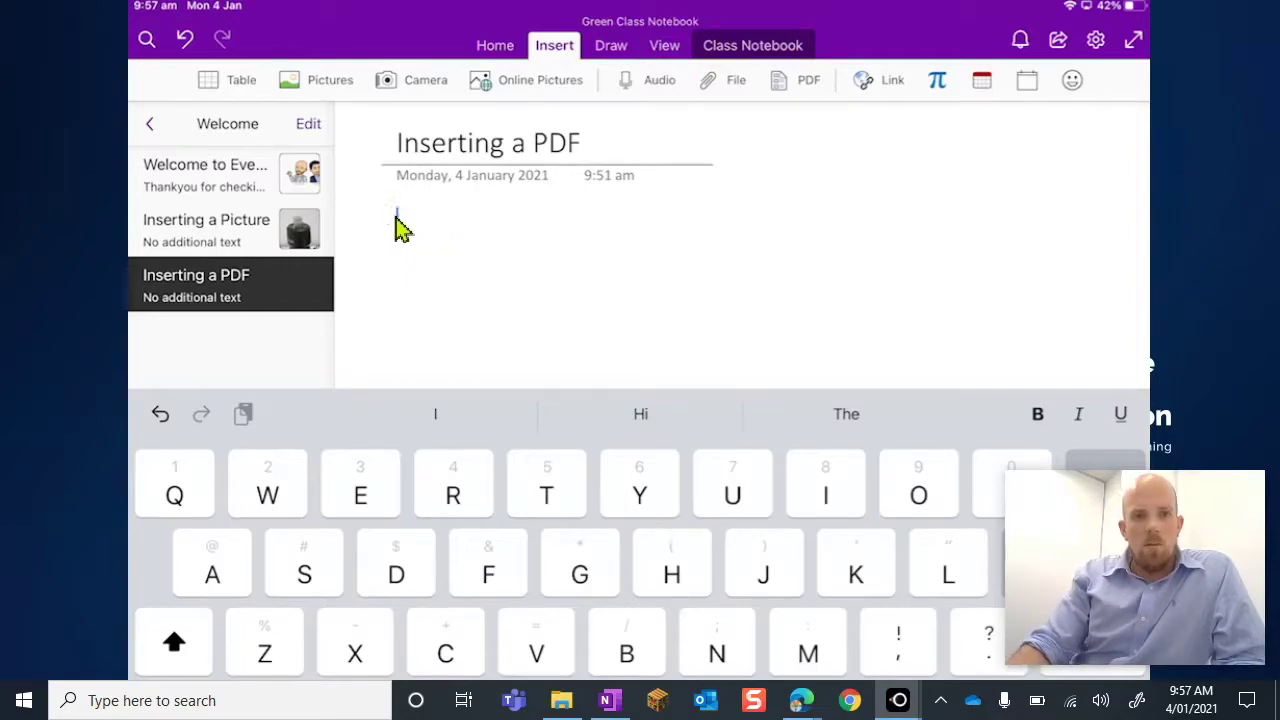
pyautogui.click(395, 217)
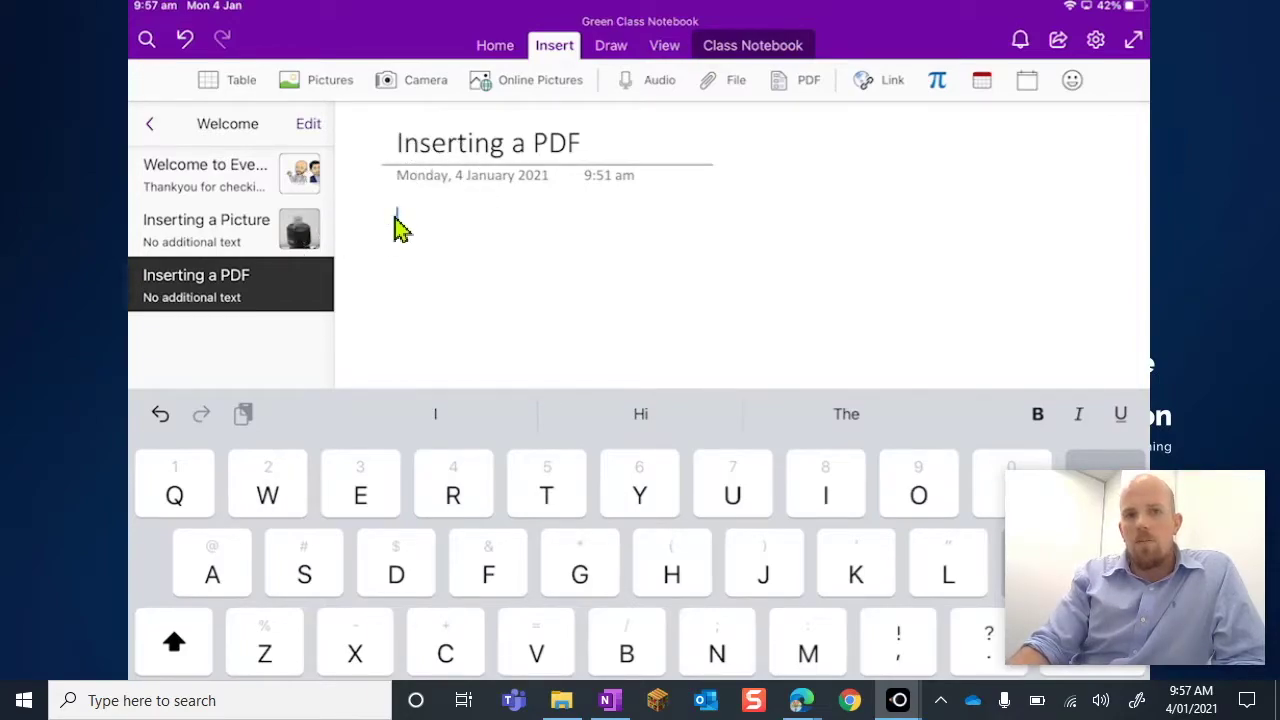
pyautogui.click(395, 218)
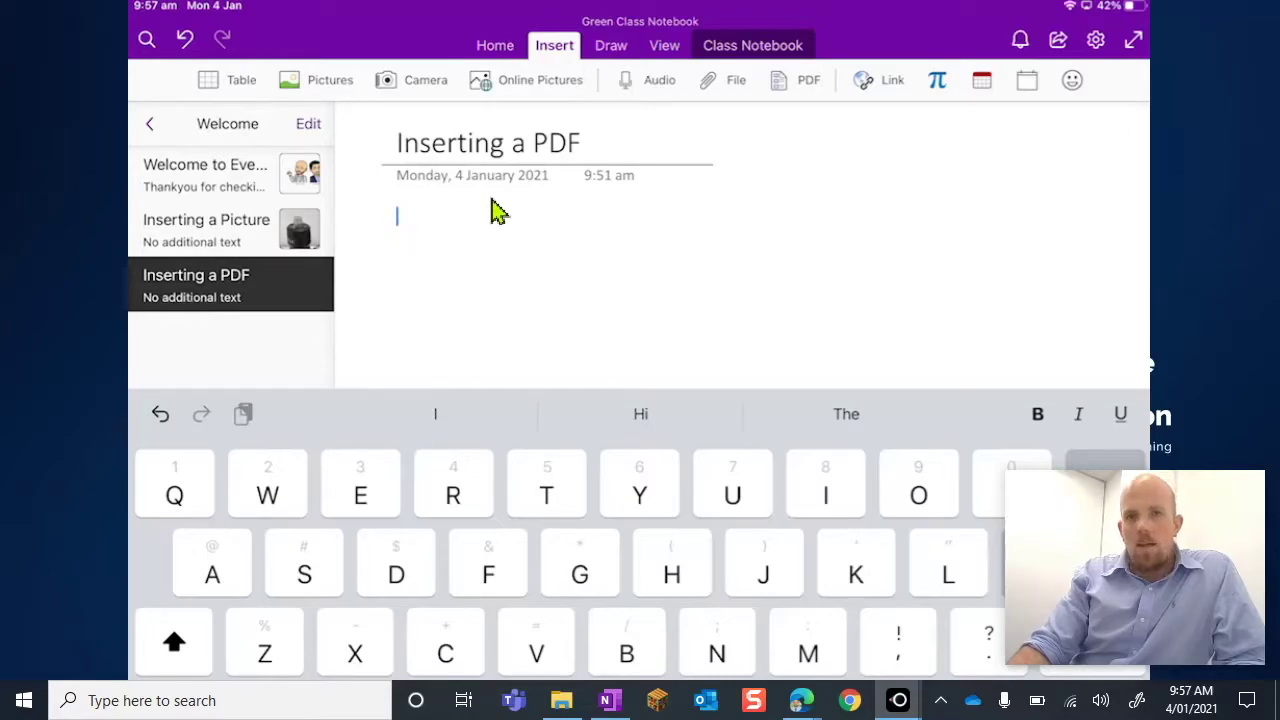
pyautogui.click(805, 82)
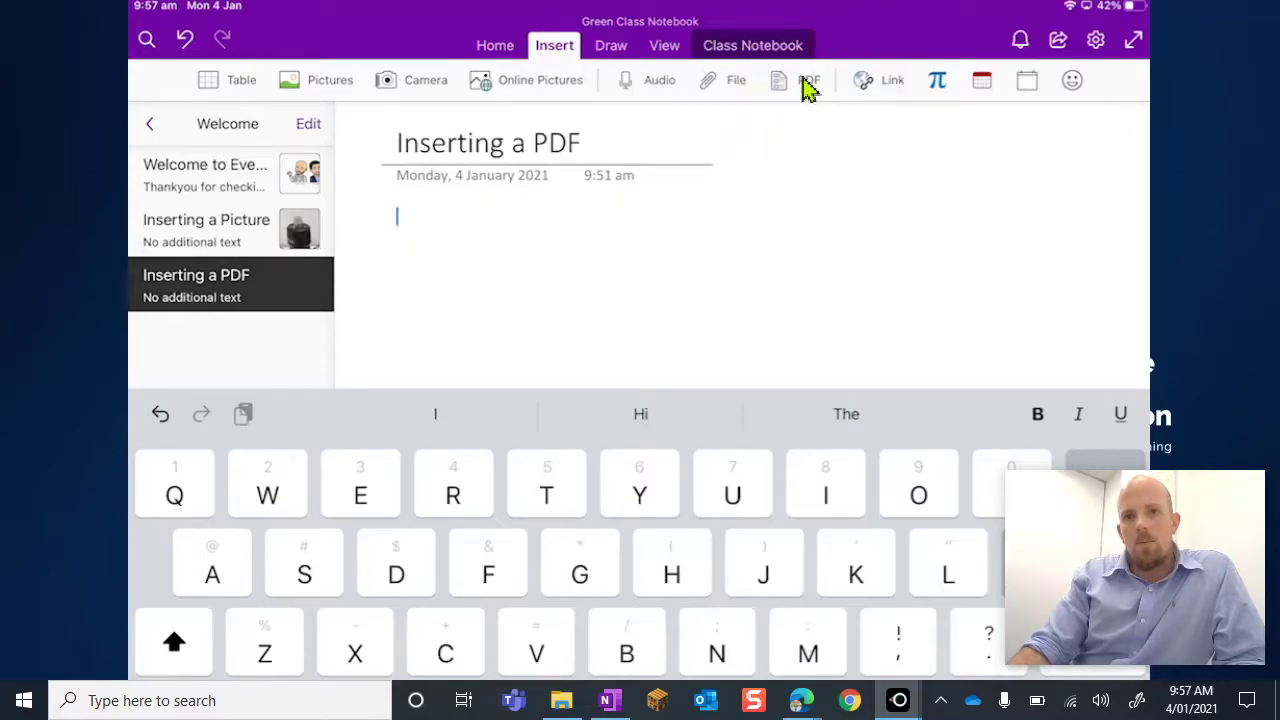
pyautogui.click(805, 82)
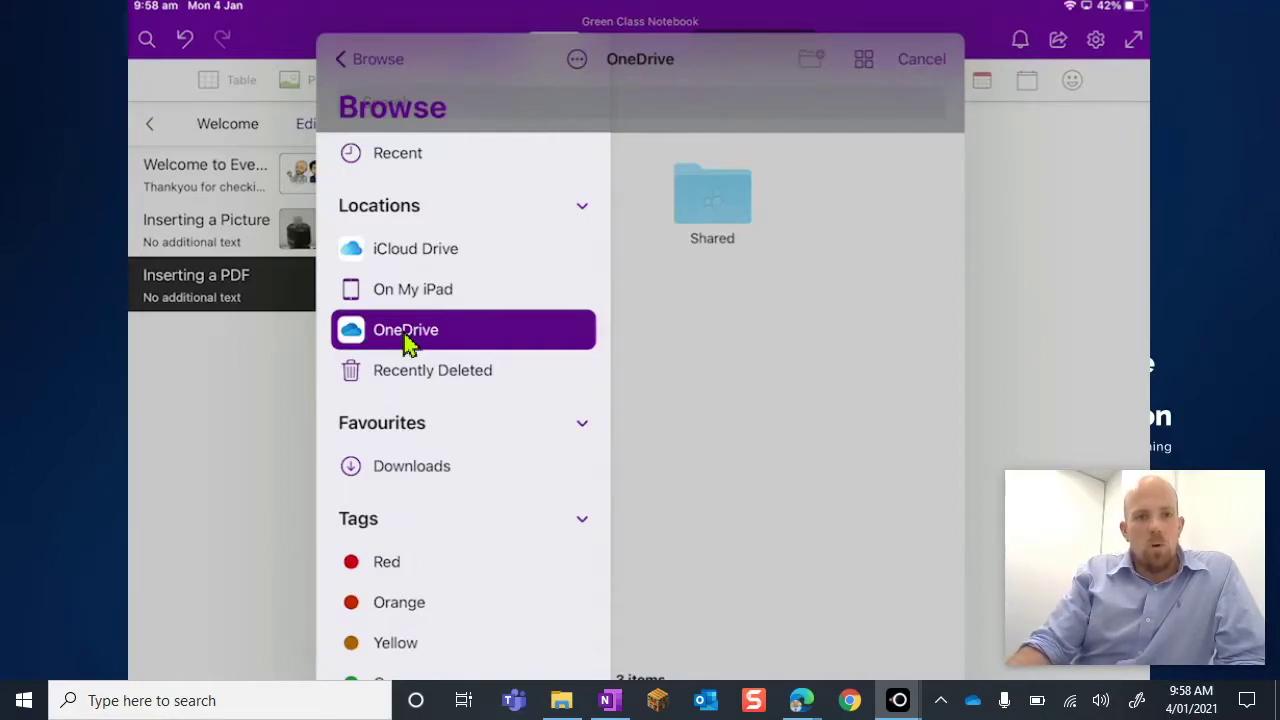
# Step: Check On My iPad, then go to OneDrive > Files and pick Equivalent Fractions 1
pyautogui.click(422, 260)
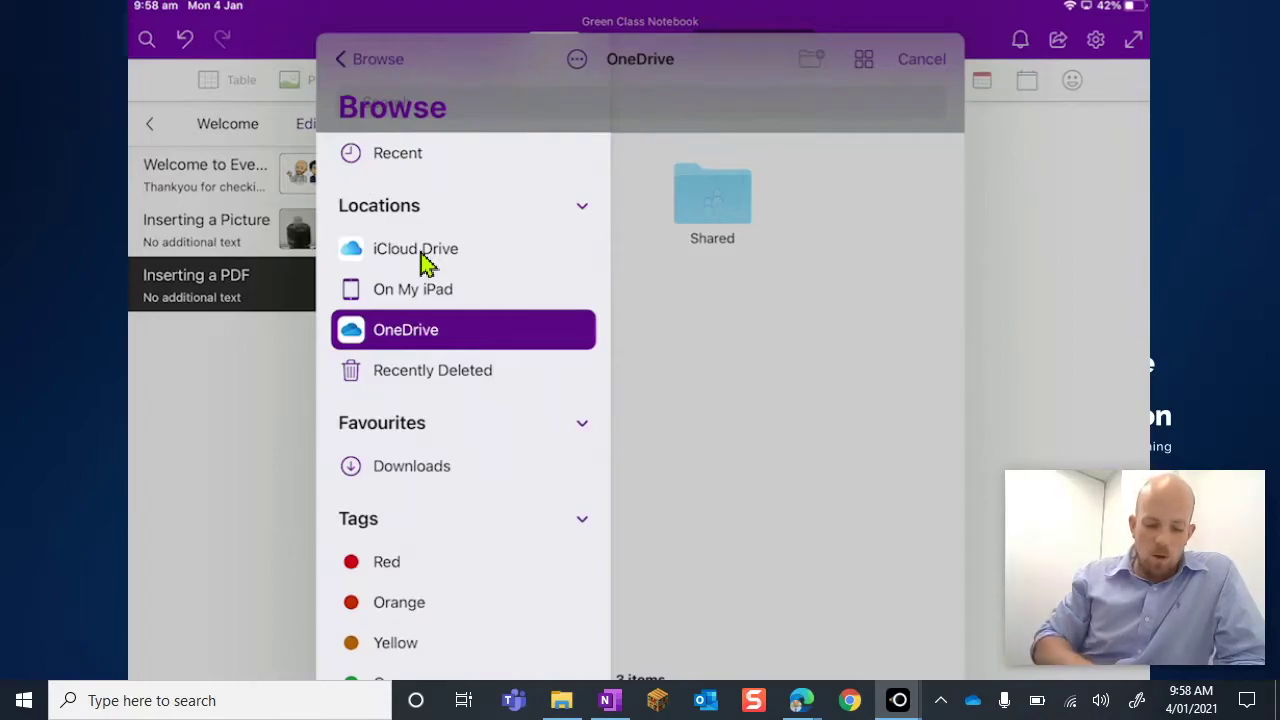
pyautogui.click(412, 289)
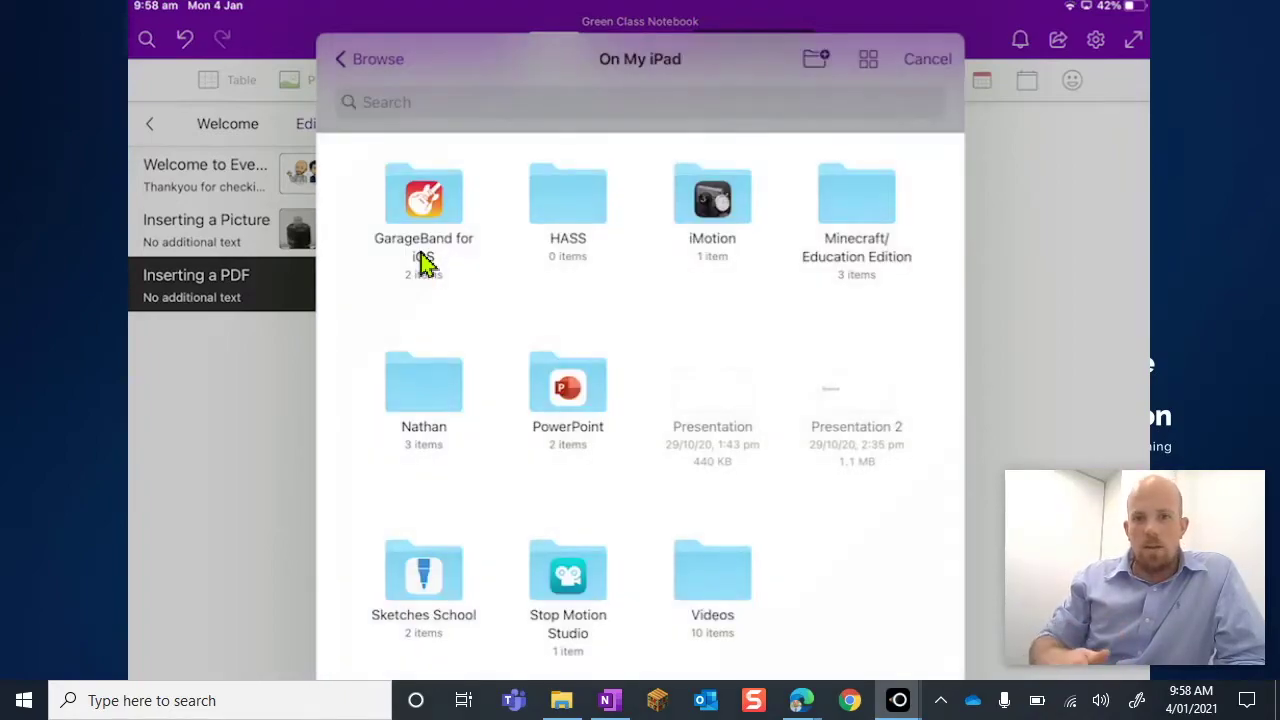
pyautogui.scroll(-2, 423, 260)
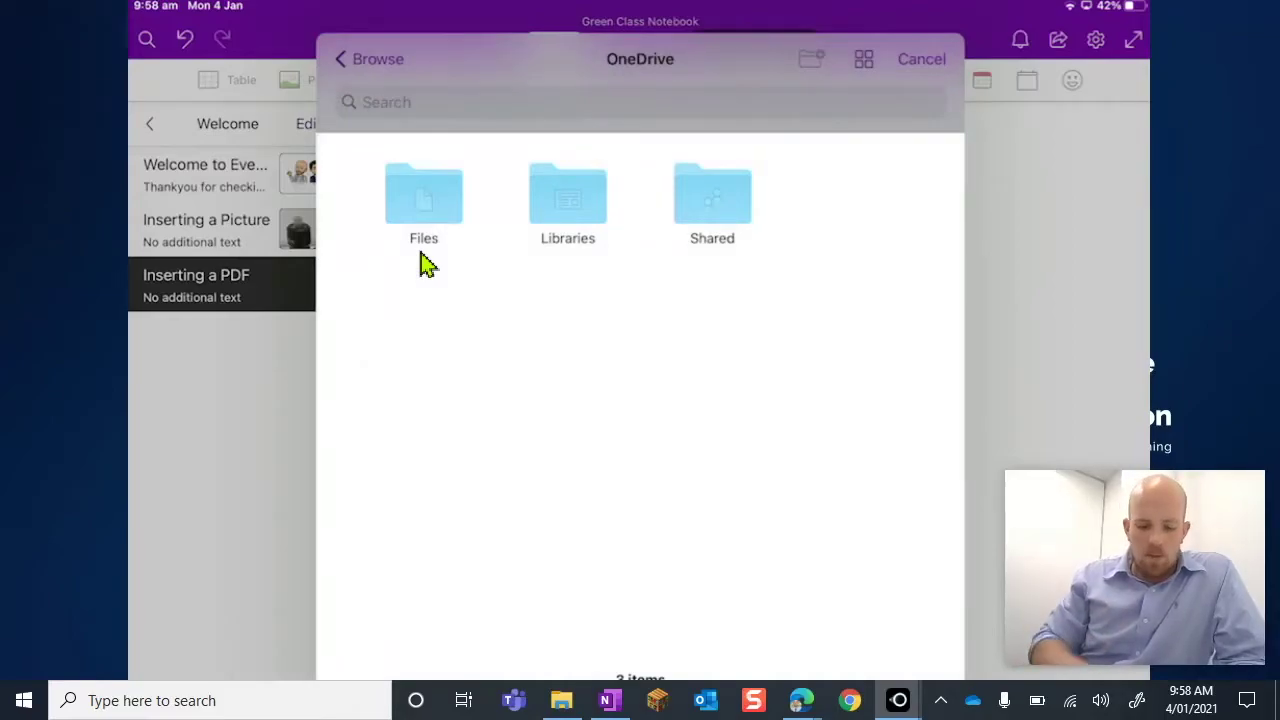
pyautogui.click(425, 263)
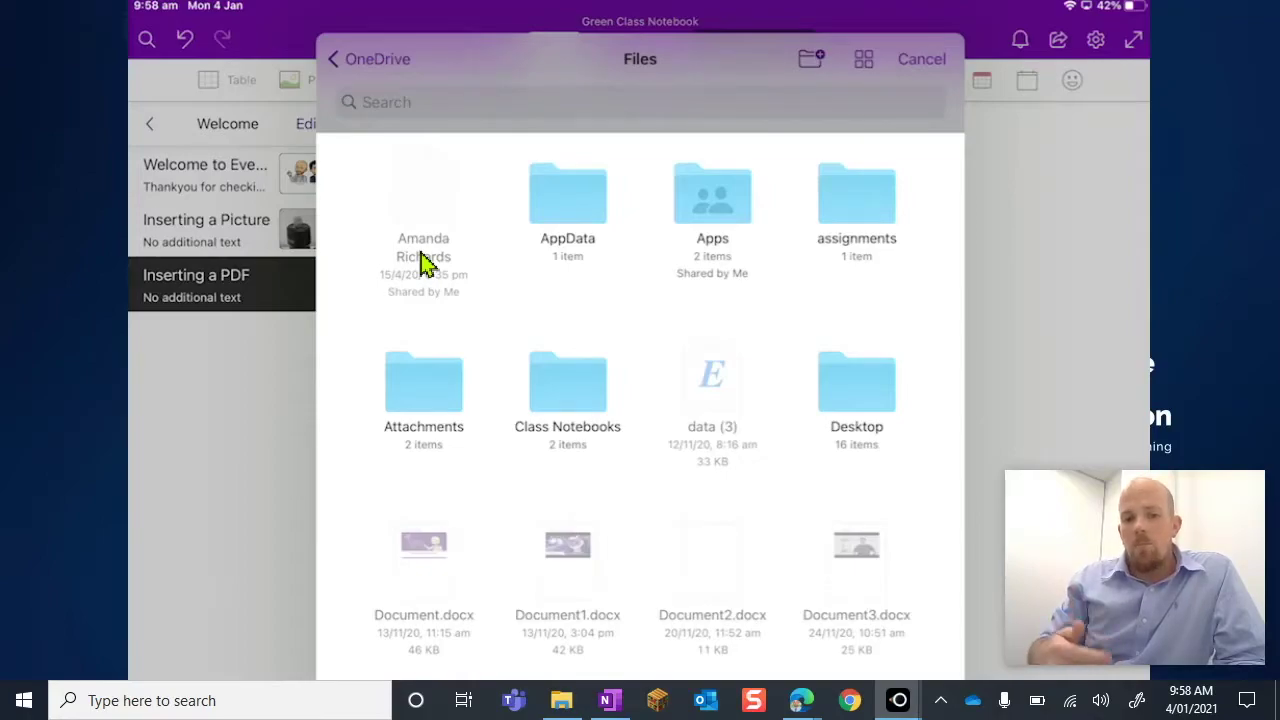
pyautogui.scroll(-6, 425, 263)
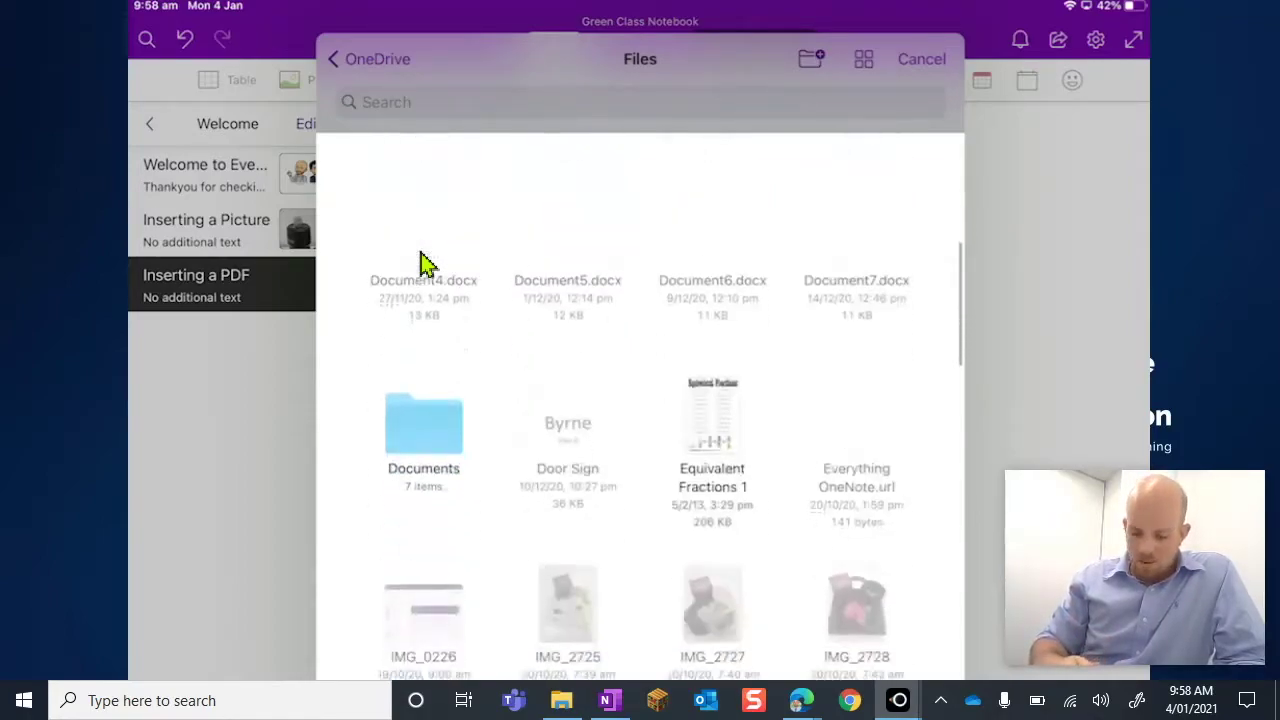
pyautogui.scroll(6, 425, 263)
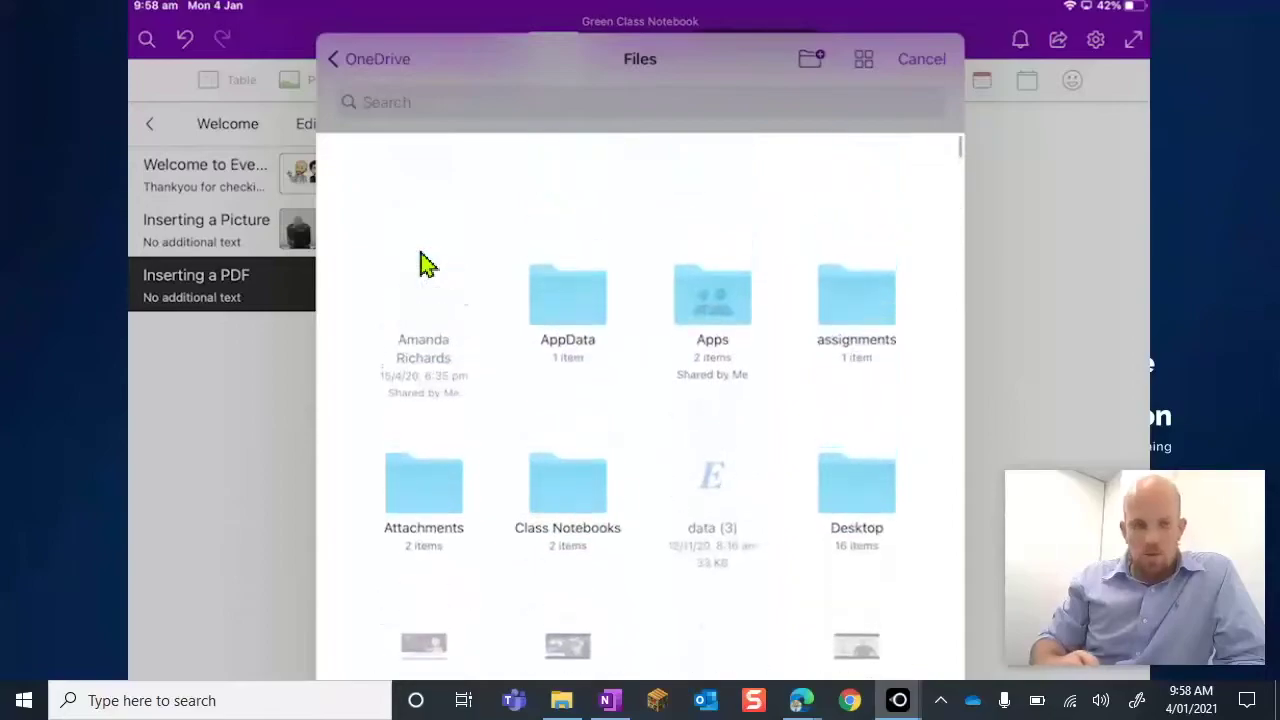
pyautogui.scroll(-4, 425, 263)
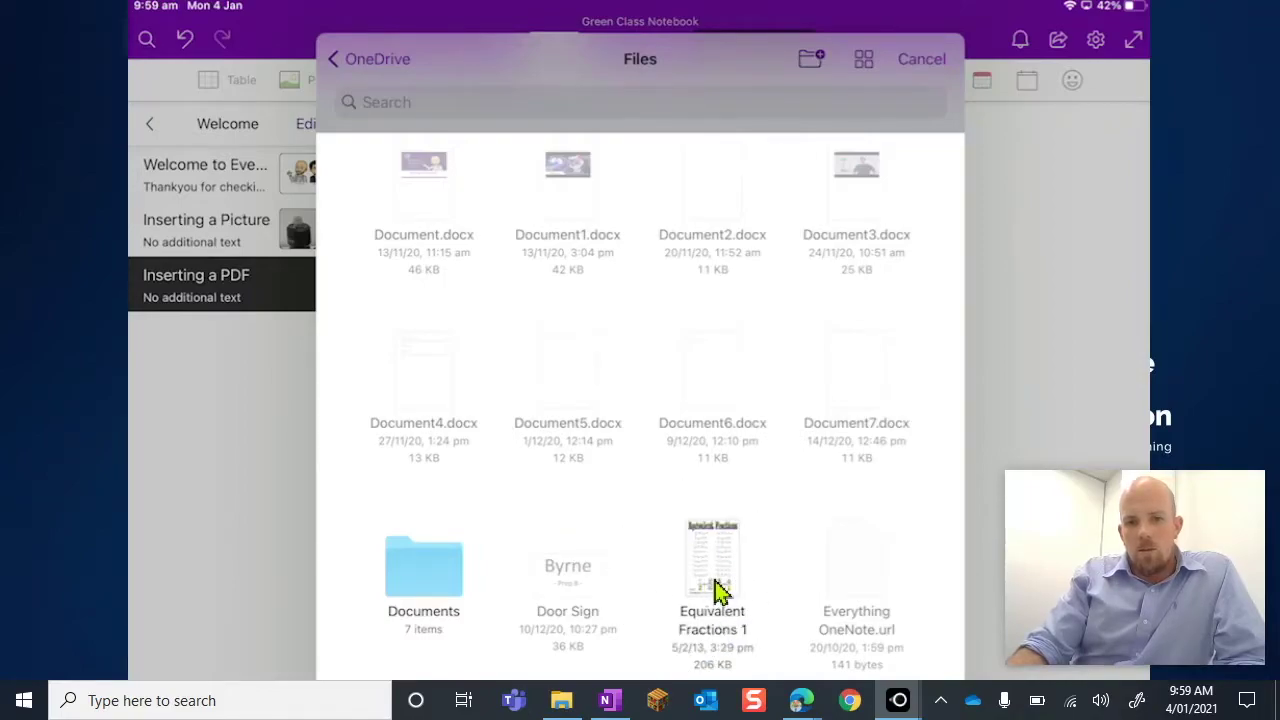
pyautogui.click(715, 590)
# Step: Insert Equivalent Fractions 1 as a printout, then select its attachment icon
pyautogui.click(718, 590)
pyautogui.click(717, 590)
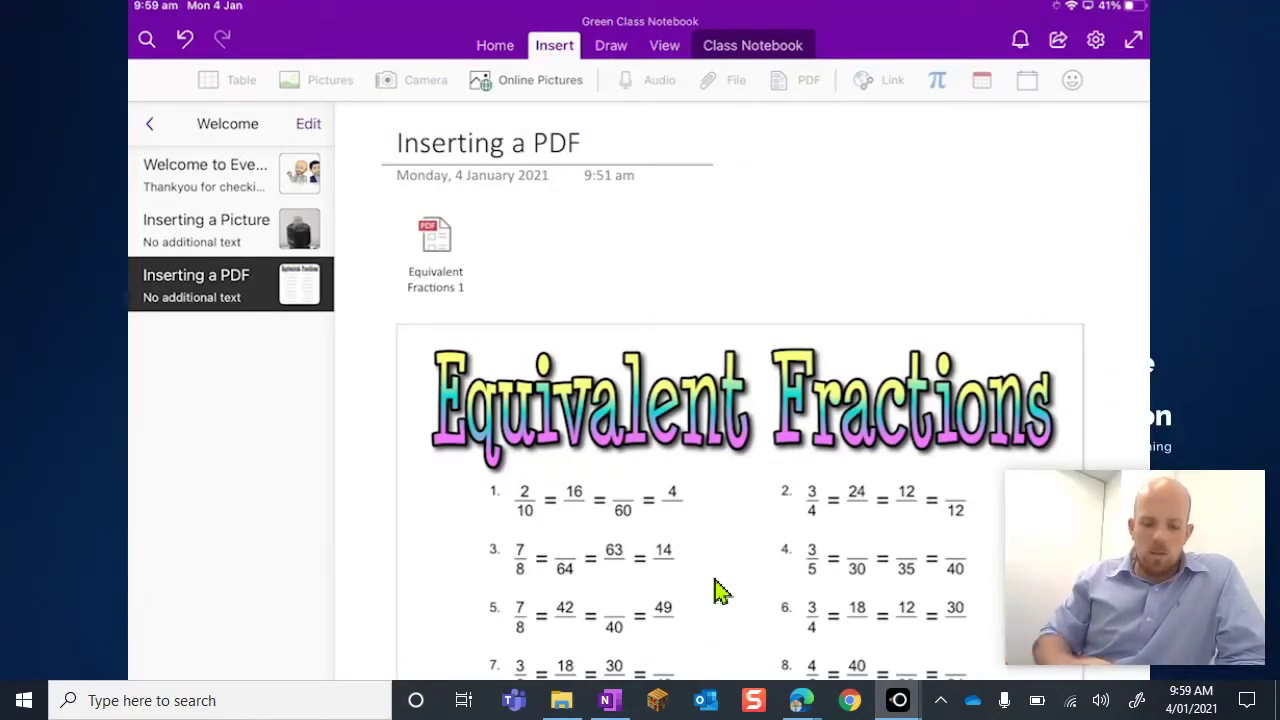
pyautogui.click(436, 250)
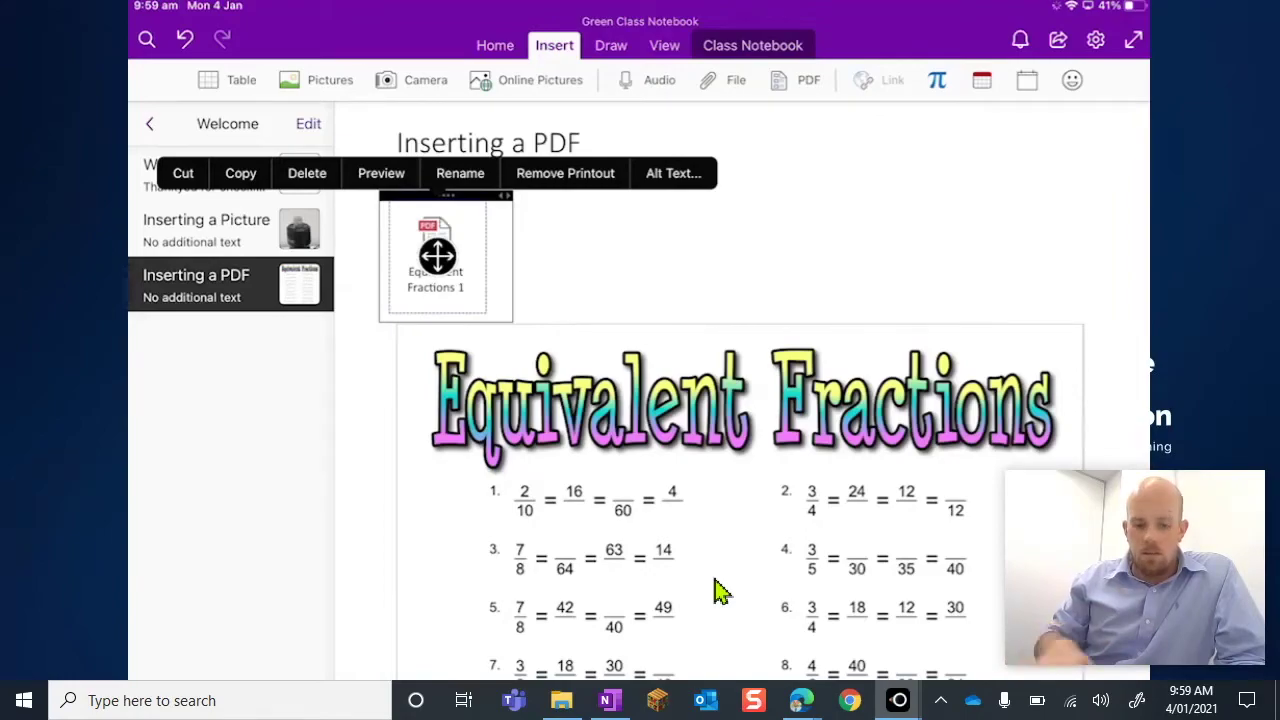
# Step: Delete the attachment icon, keeping the printout, and select the Equivalent Fractions printout
pyautogui.press('Delete')
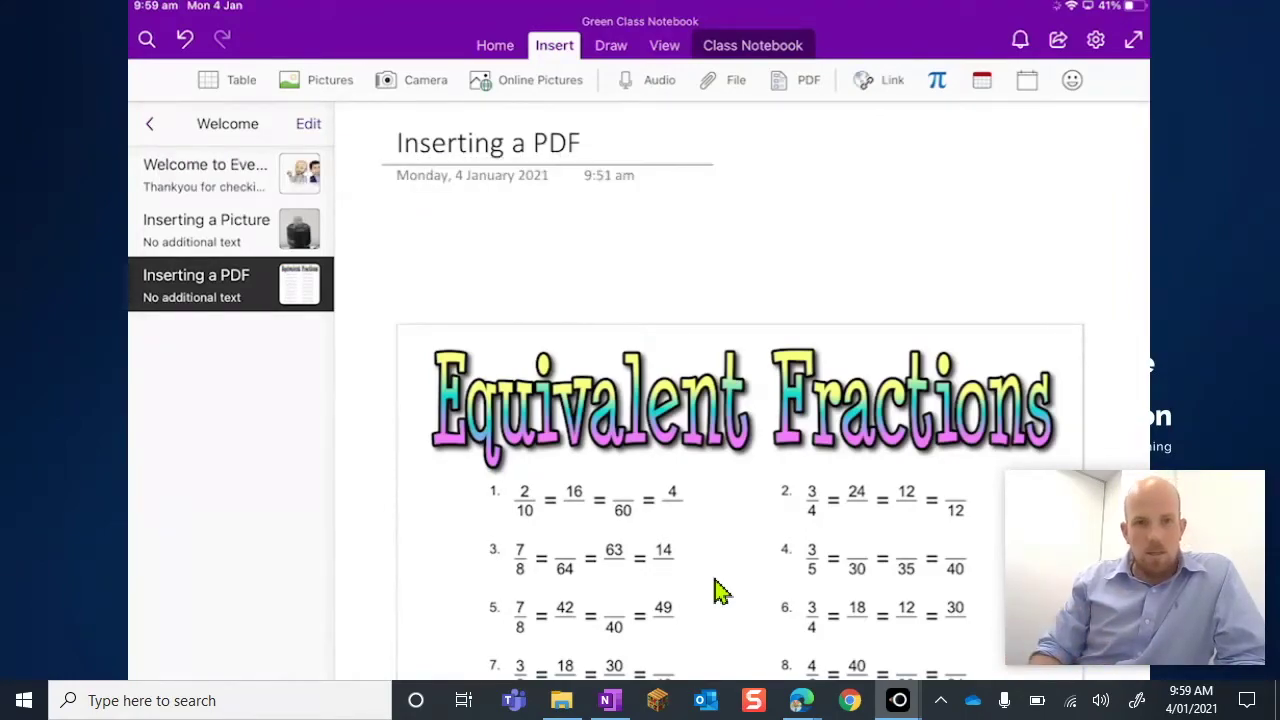
pyautogui.scroll(-5, 714, 580)
pyautogui.click(714, 580)
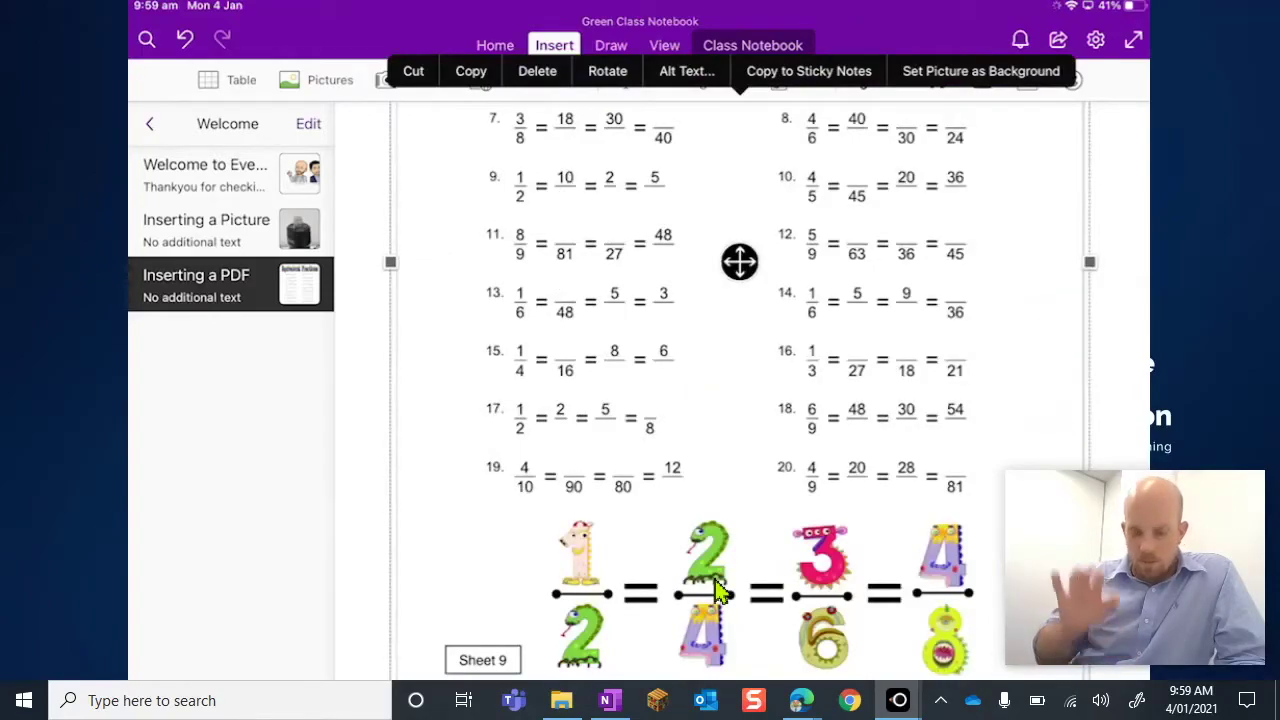
pyautogui.scroll(3, 714, 590)
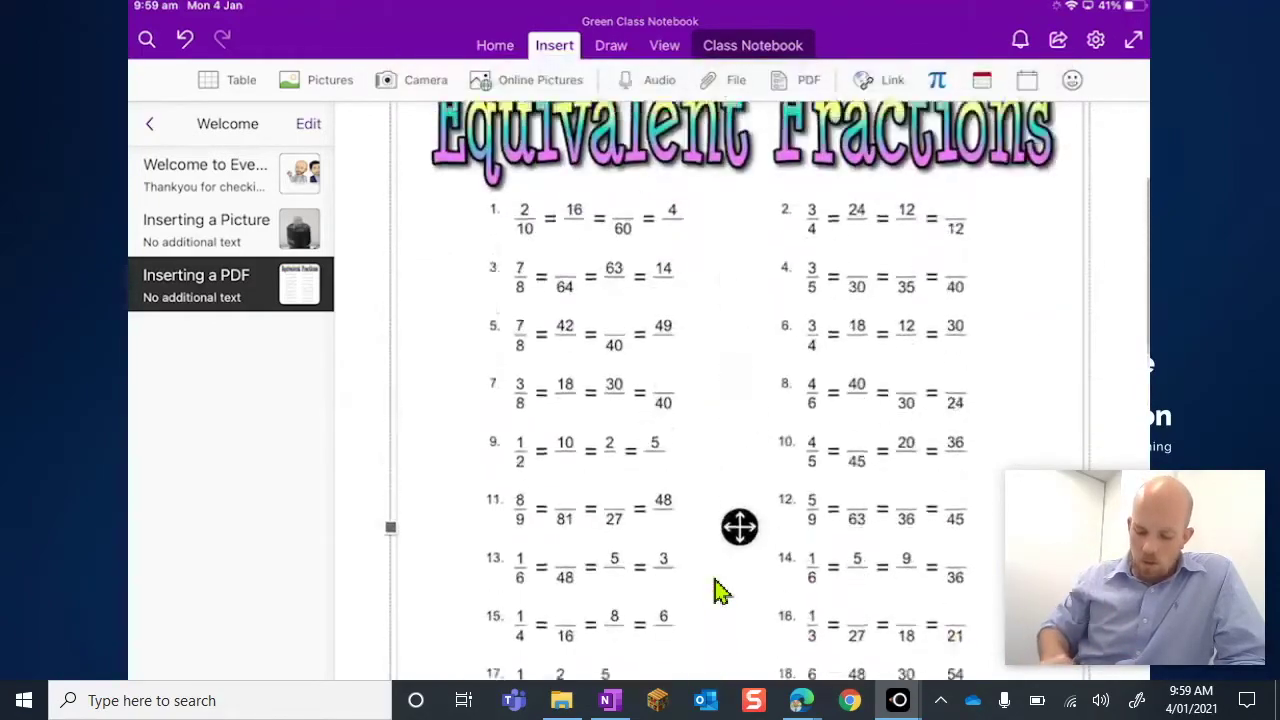
pyautogui.scroll(-3, 714, 590)
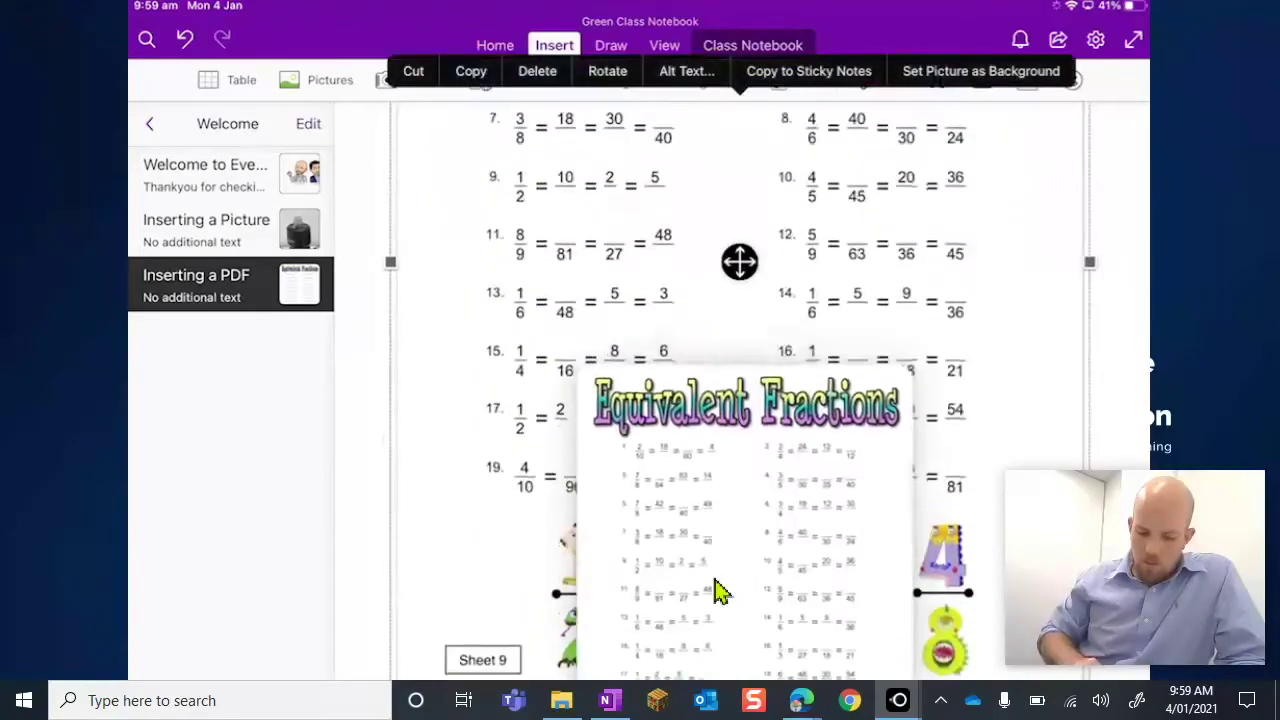
pyautogui.scroll(3, 714, 590)
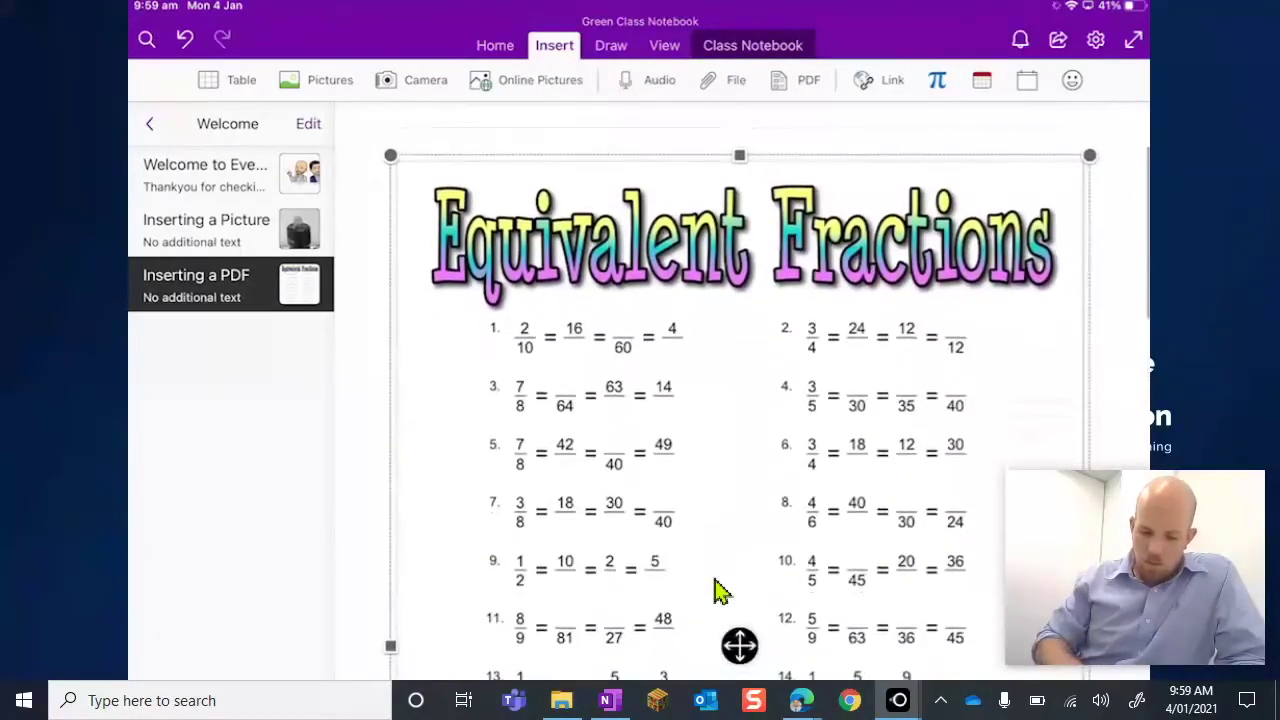
pyautogui.scroll(2, 714, 590)
pyautogui.scroll(-2, 714, 590)
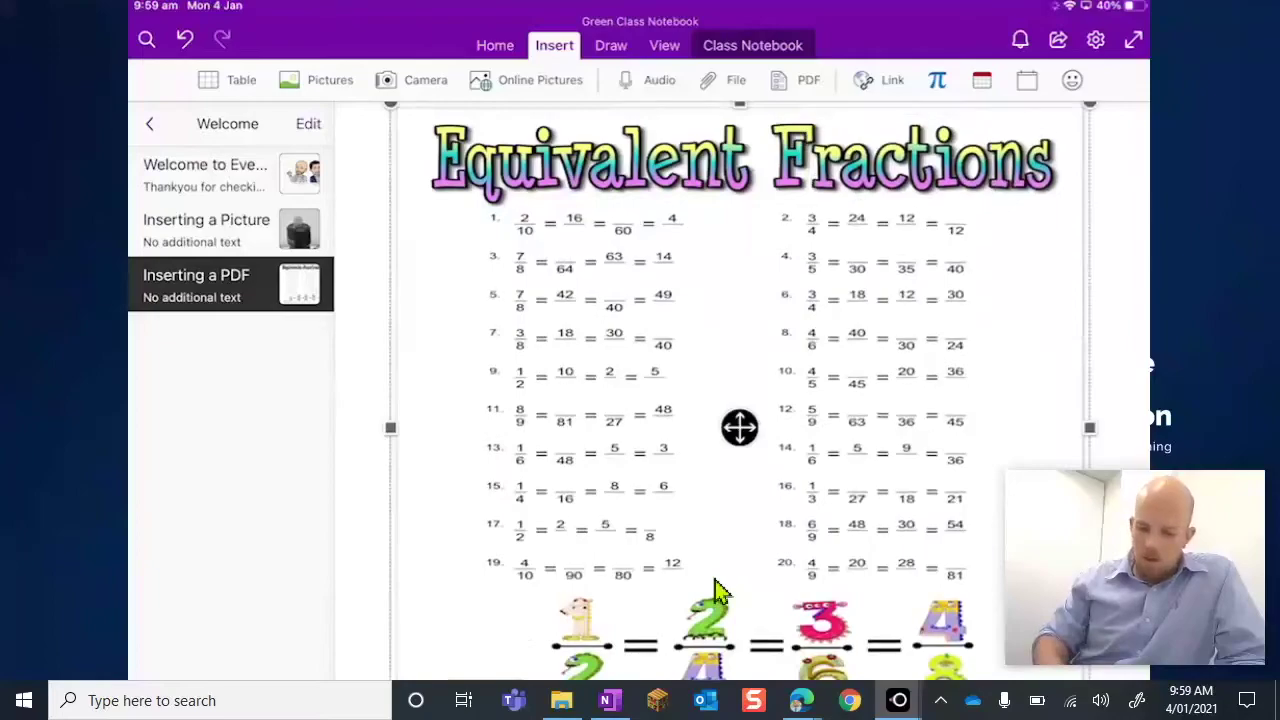
pyautogui.scroll(2, 714, 590)
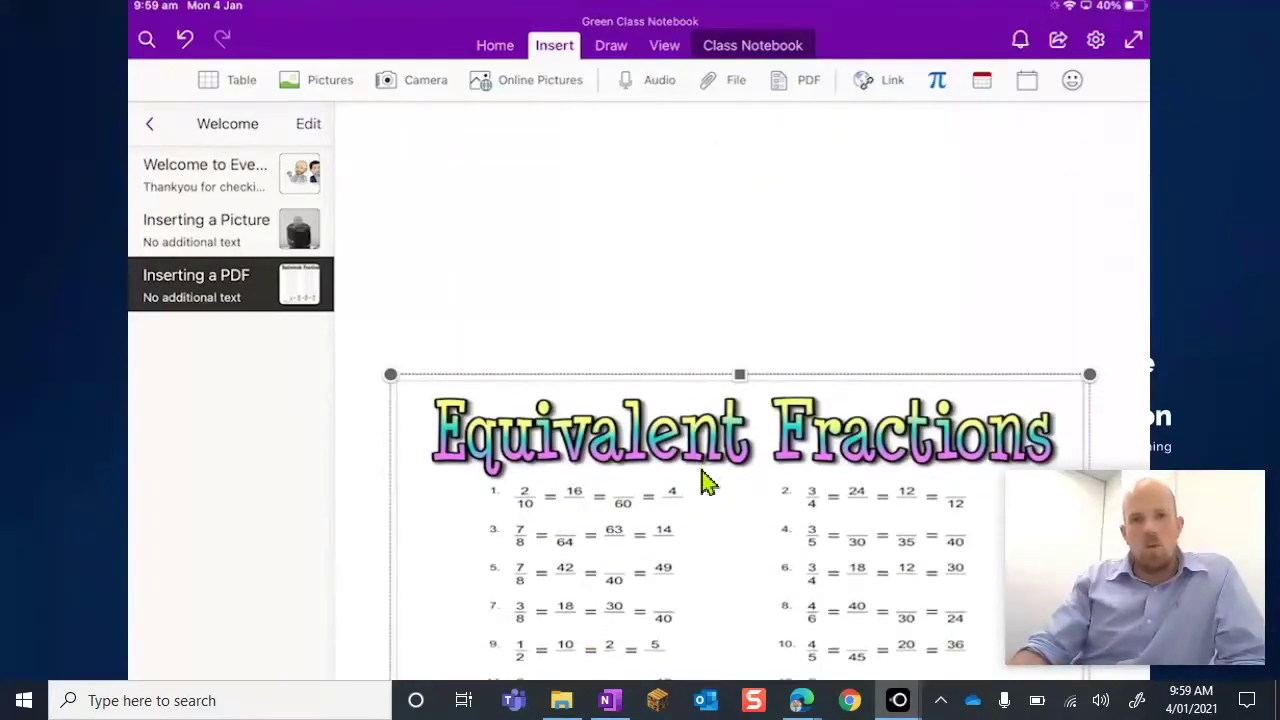
# Step: Undo five times so the printout returns under the page title
pyautogui.click(186, 40)
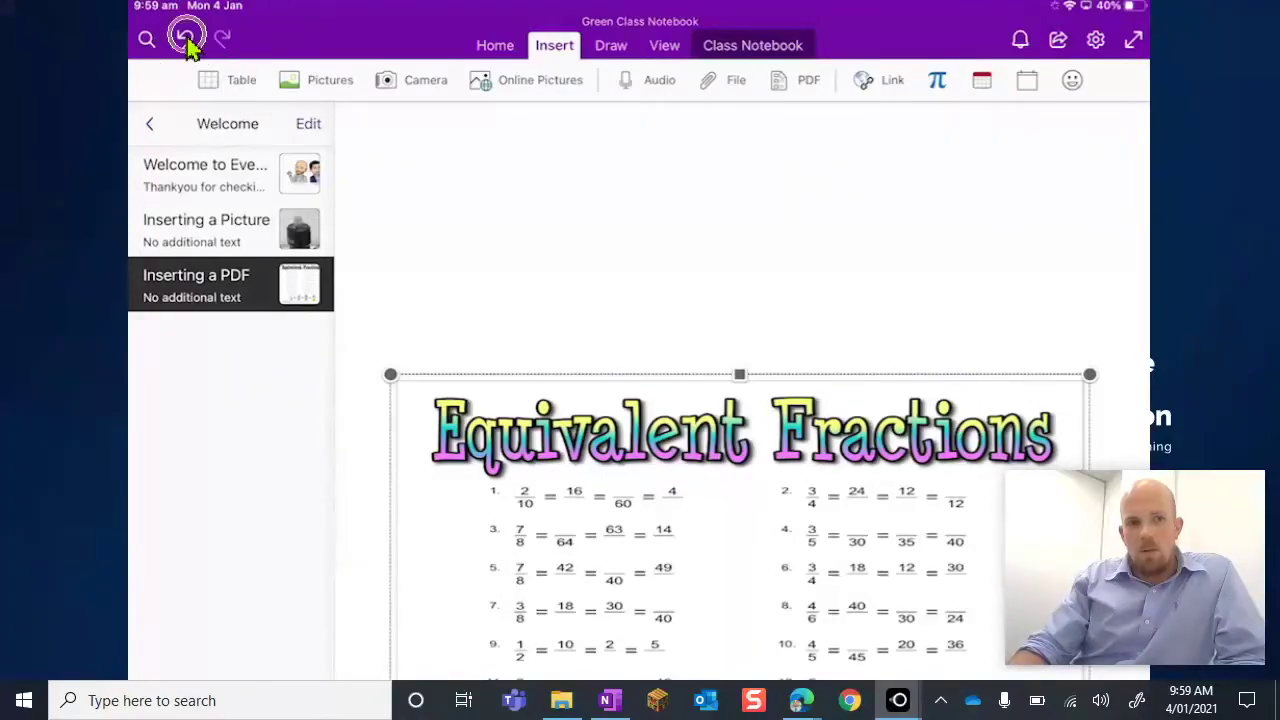
pyautogui.click(186, 40)
pyautogui.click(186, 40)
pyautogui.click(186, 42)
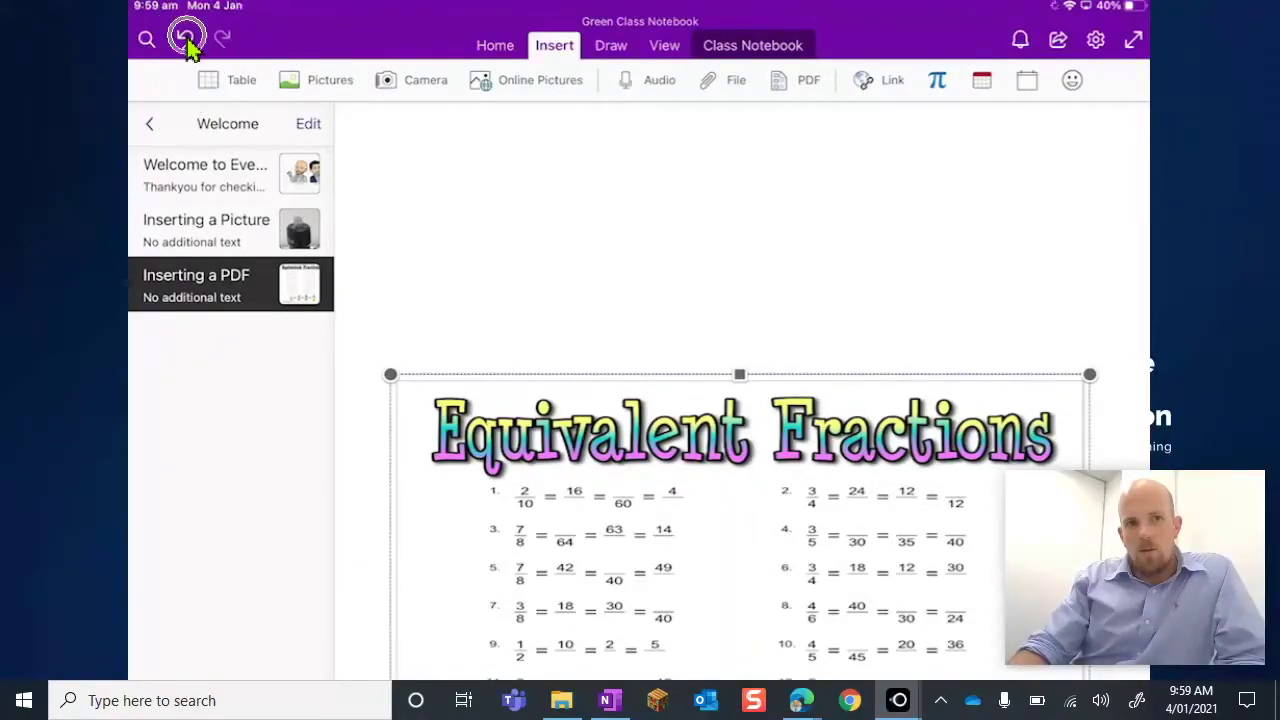
pyautogui.click(186, 43)
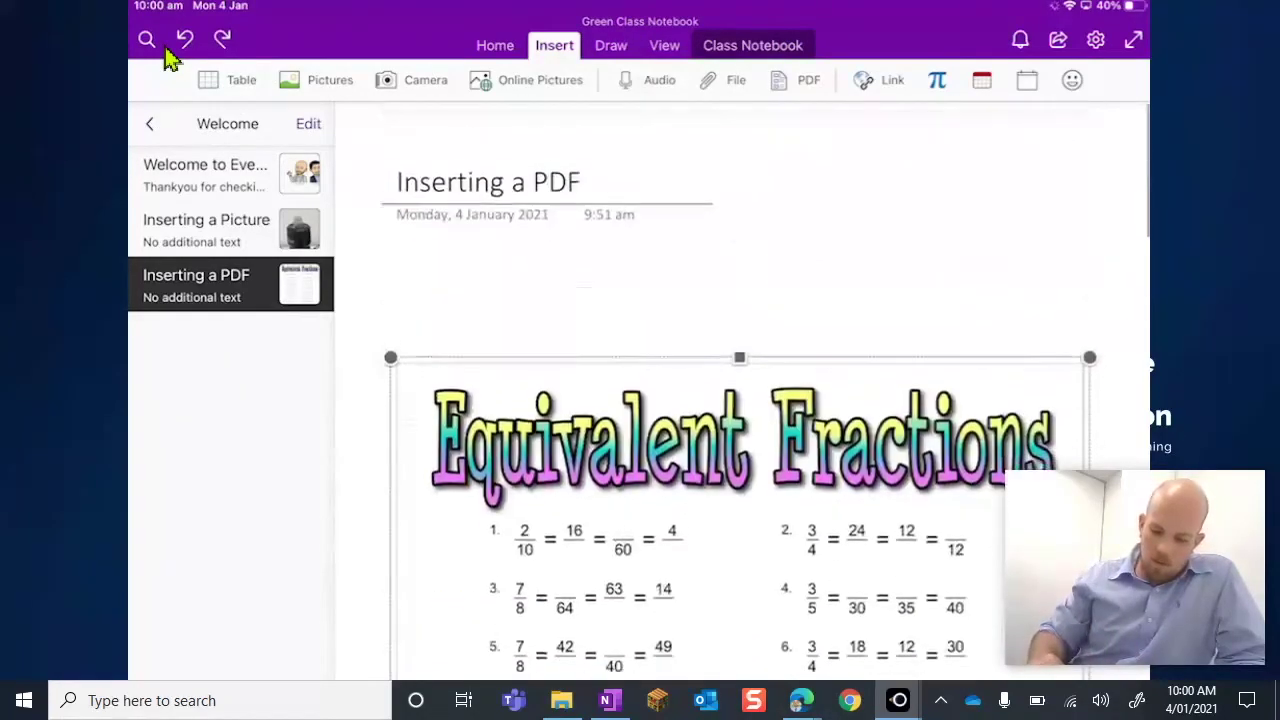
pyautogui.scroll(-4, 740, 450)
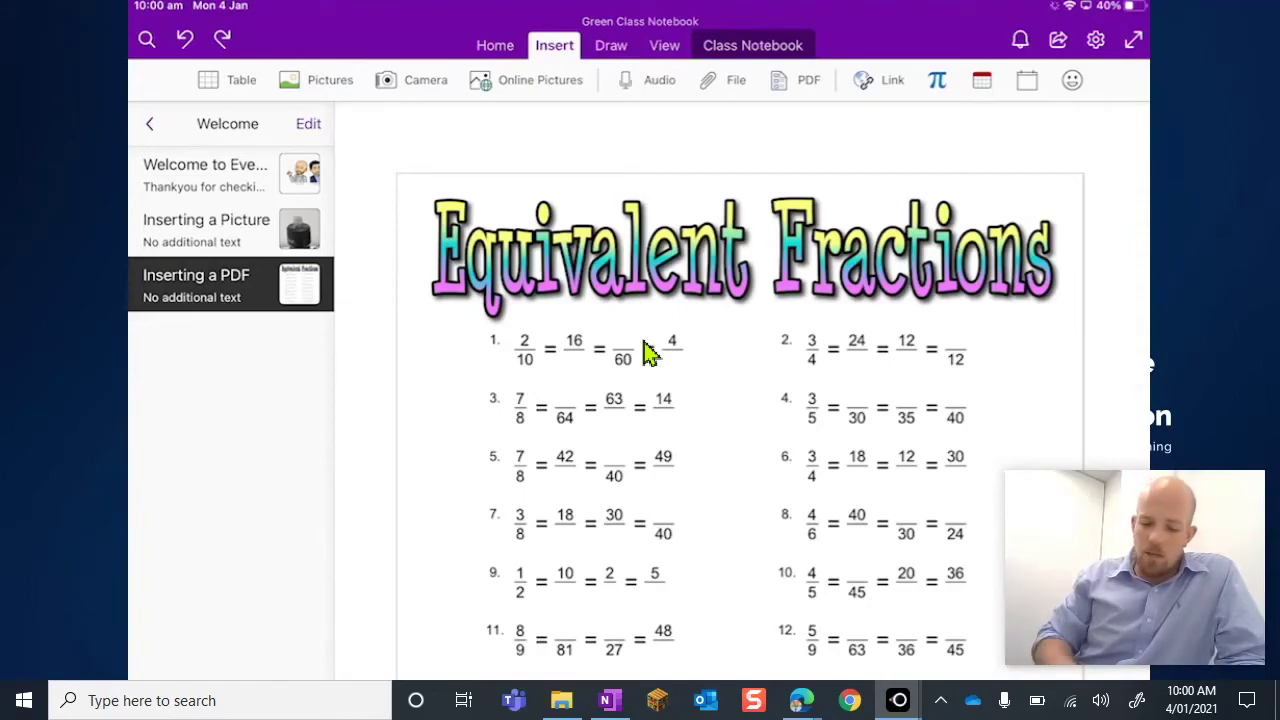
# Step: Set the worksheet picture as the page background, confirm it stays put, and dismiss the keyboard
pyautogui.click(650, 352)
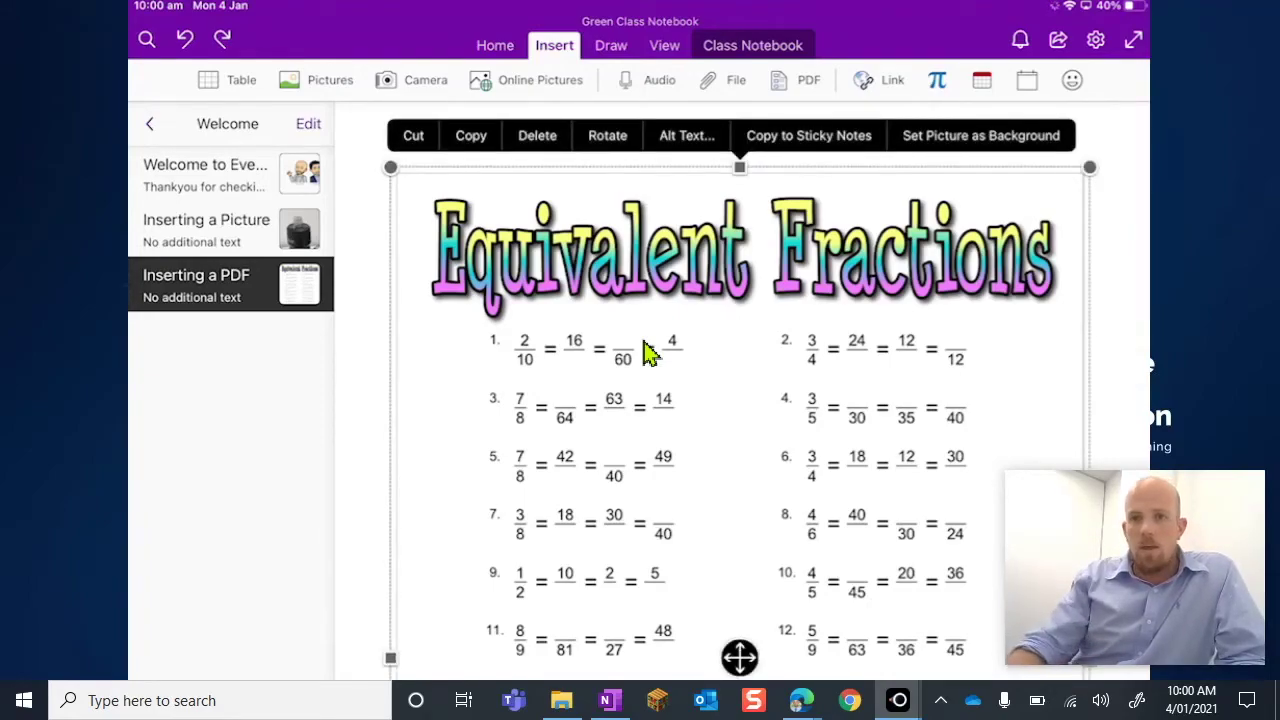
pyautogui.click(982, 140)
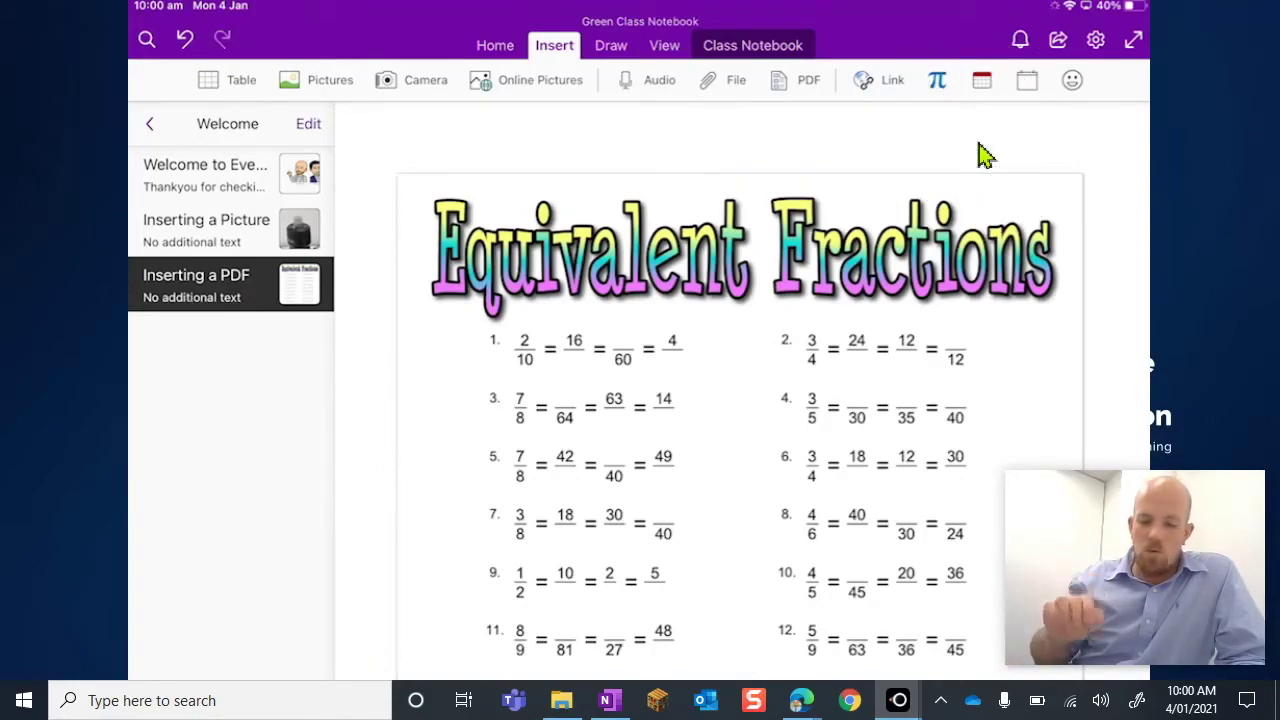
pyautogui.click(868, 378)
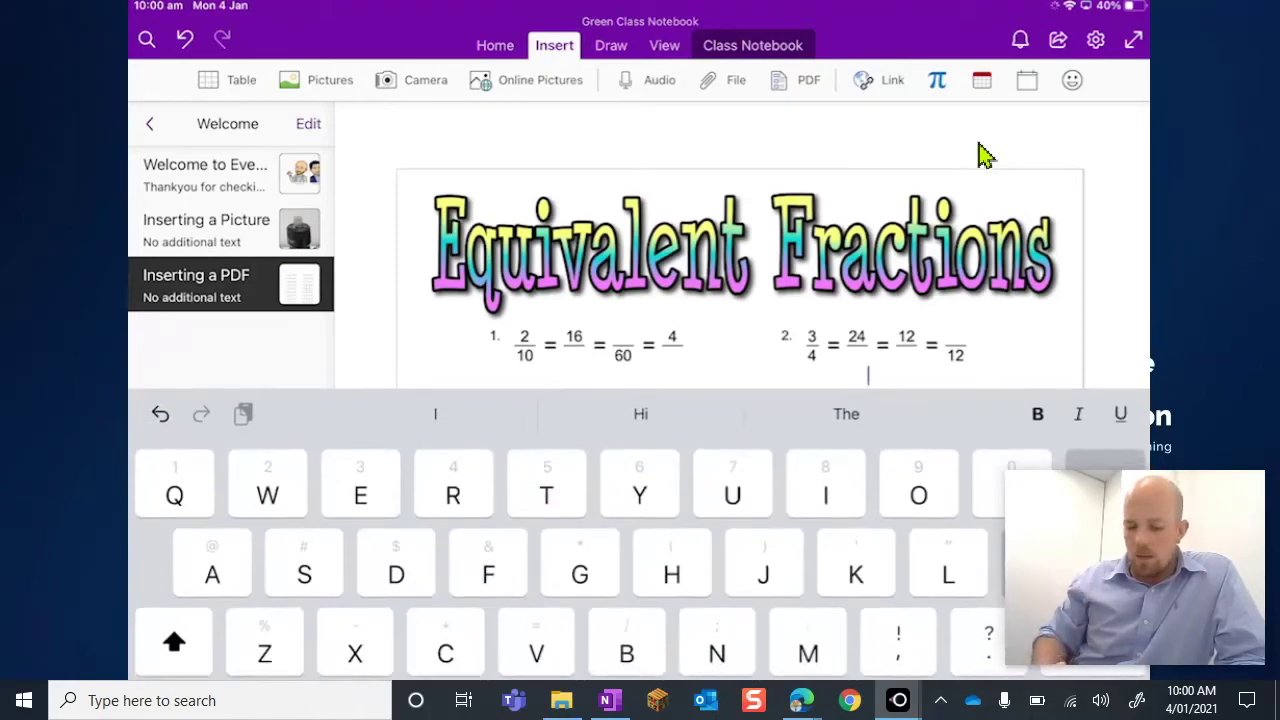
pyautogui.click(985, 155)
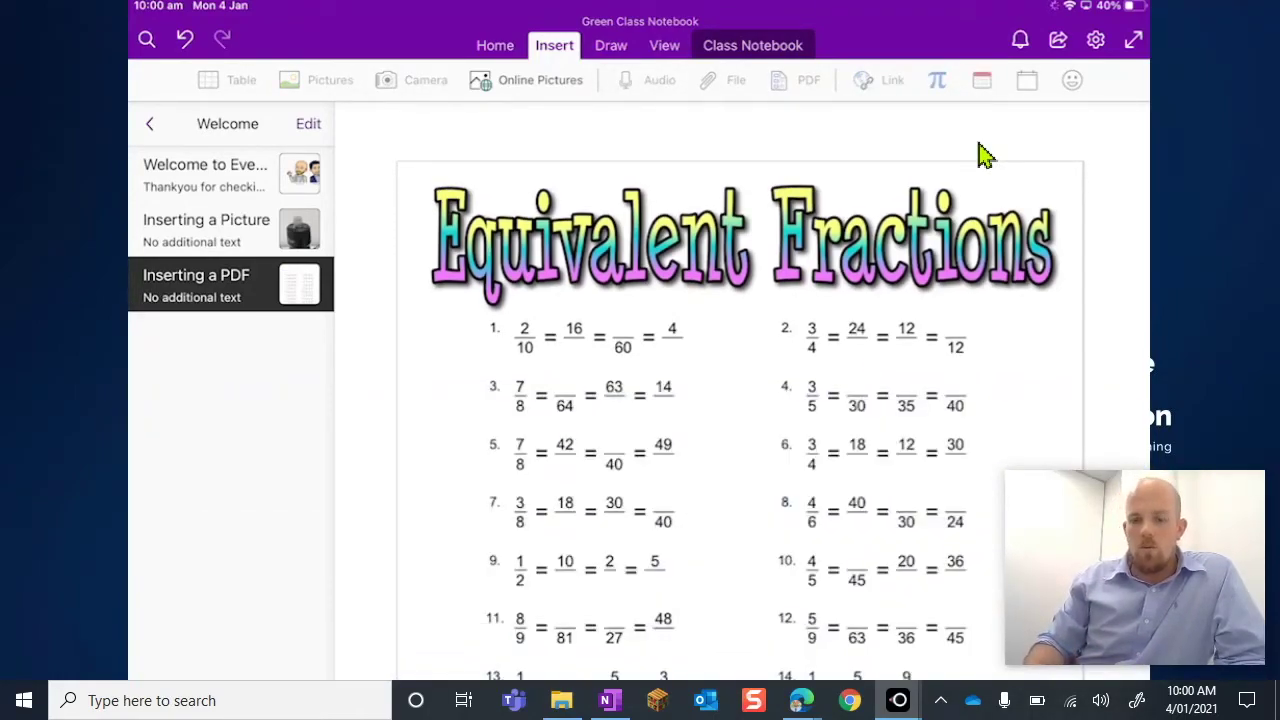
# Step: Switch to inking and draw strokes across problems 1–8 of the worksheet
pyautogui.hotkey('alt', 'd')
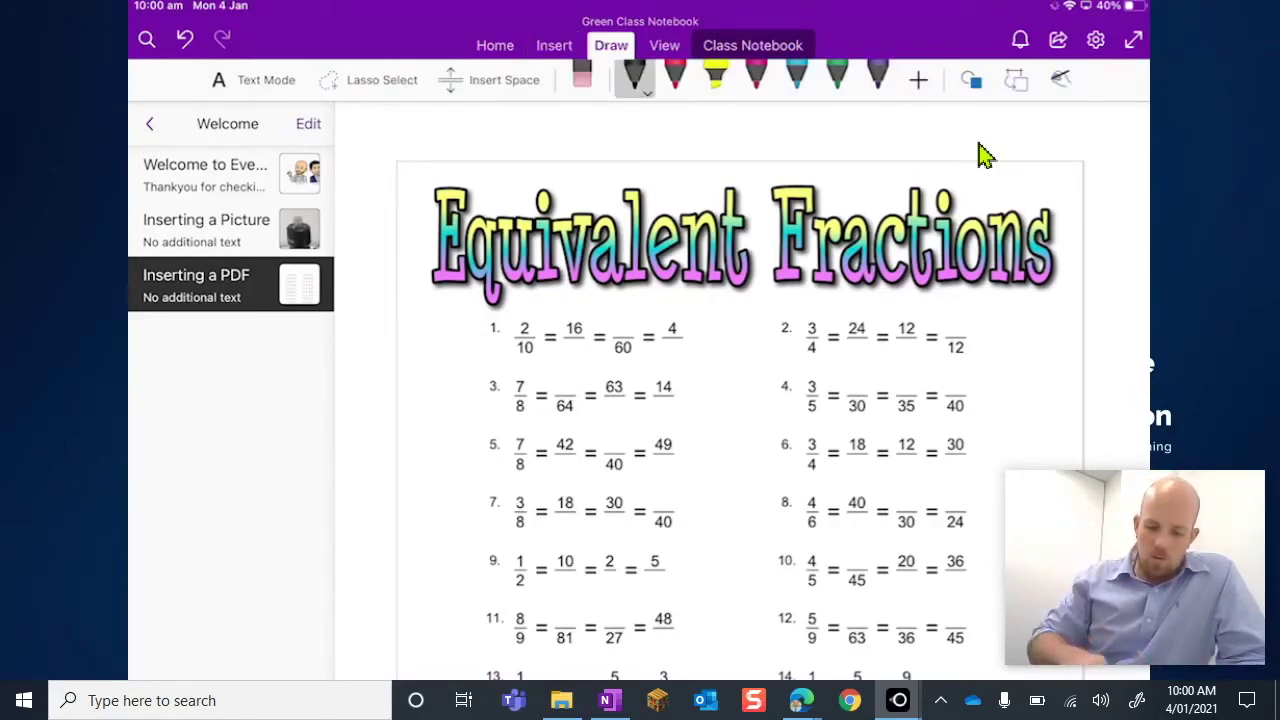
pyautogui.moveTo(740, 347)
pyautogui.mouseDown()
pyautogui.moveTo(746, 412)
pyautogui.moveTo(812, 612)
pyautogui.mouseUp()
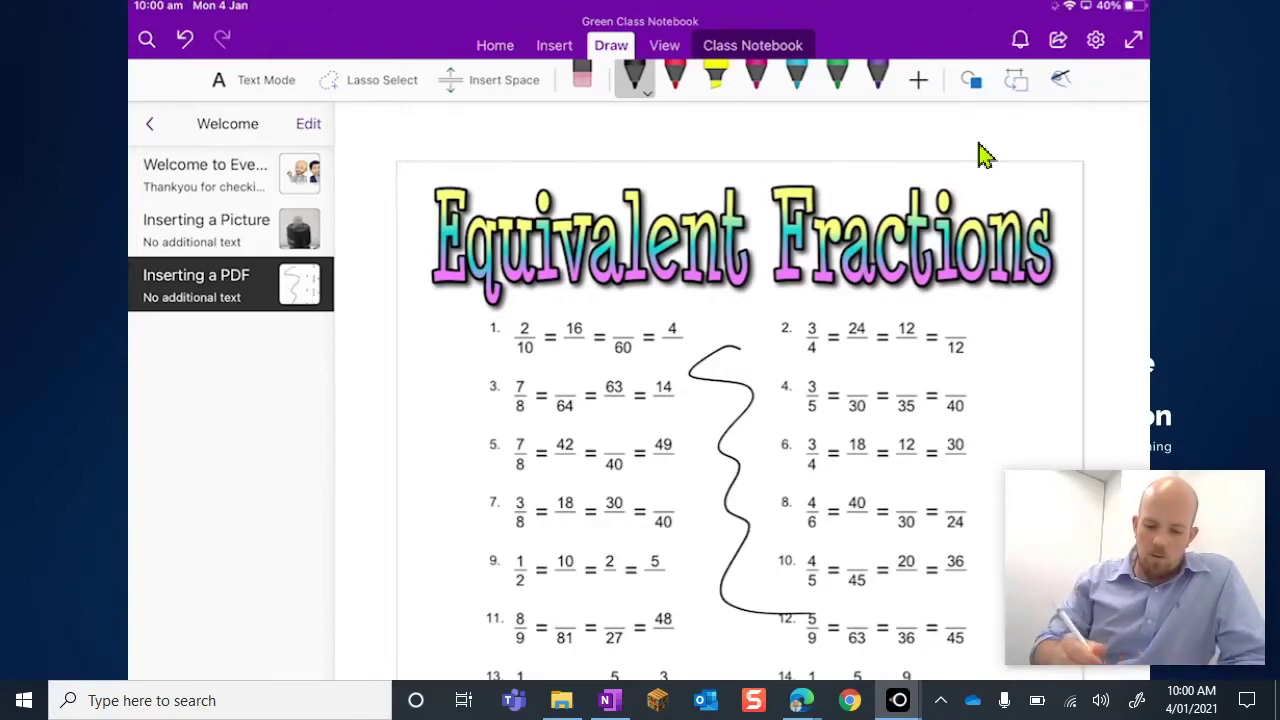
pyautogui.moveTo(640, 310); pyautogui.dragTo(636, 309)
pyautogui.moveTo(724, 308); pyautogui.dragTo(714, 440)
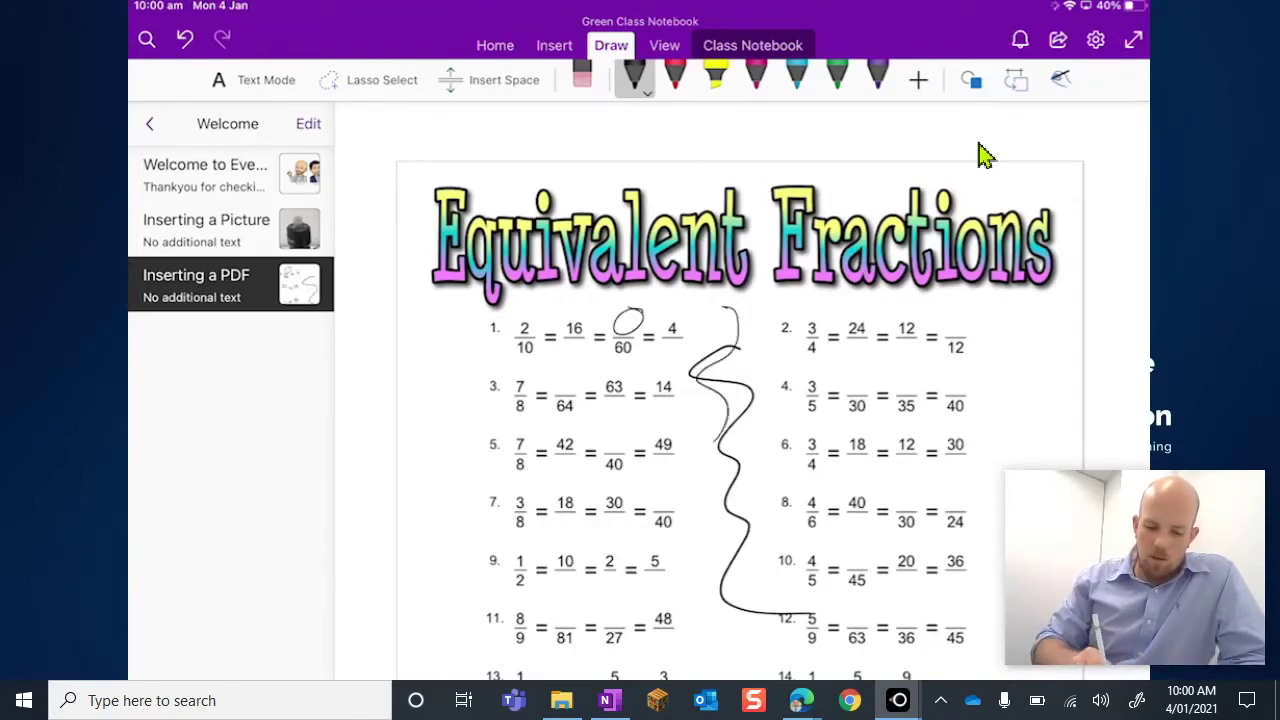
pyautogui.moveTo(422, 375); pyautogui.dragTo(916, 352)
pyautogui.moveTo(648, 514); pyautogui.dragTo(816, 482)
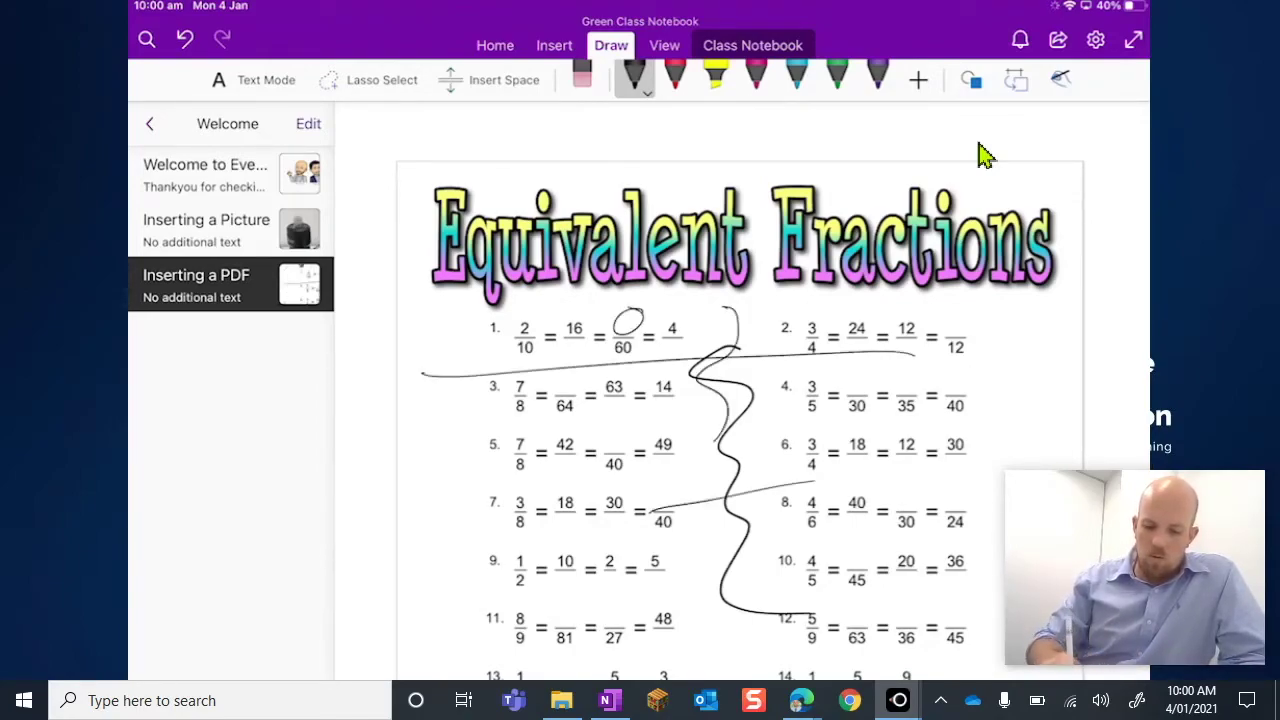
pyautogui.moveTo(512, 234); pyautogui.dragTo(584, 462)
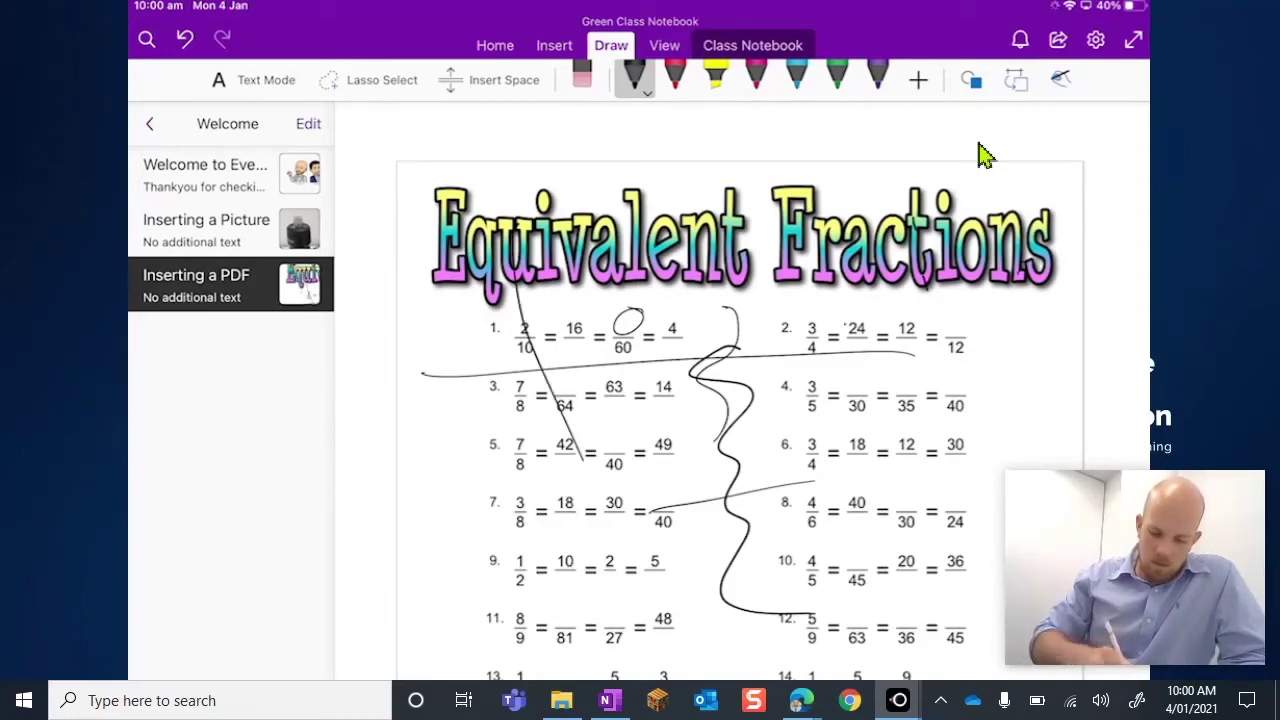
pyautogui.moveTo(456, 586); pyautogui.dragTo(914, 436)
# Step: Ink lines near problems 9–16 and add marks on the answer sheet below
pyautogui.scroll(-3, 740, 420)
pyautogui.moveTo(556, 440)
pyautogui.mouseDown()
pyautogui.moveTo(562, 418)
pyautogui.moveTo(788, 268)
pyautogui.mouseUp()
pyautogui.moveTo(492, 583); pyautogui.dragTo(622, 597)
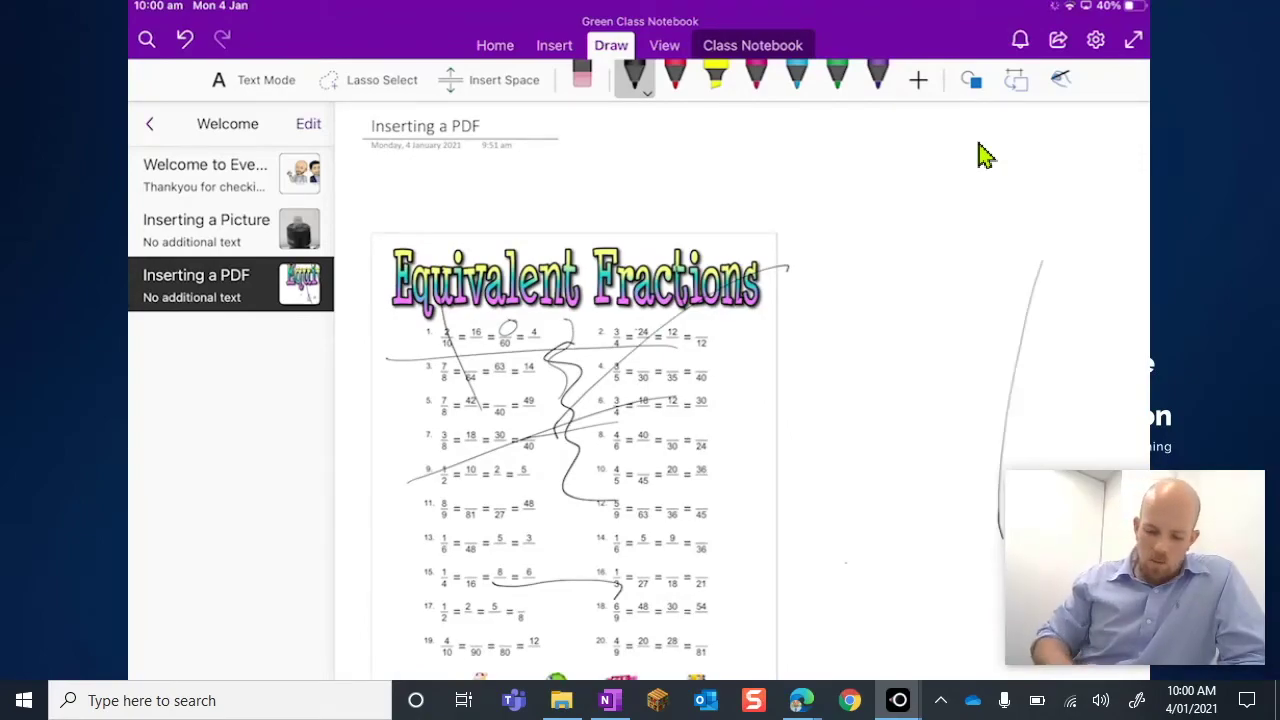
pyautogui.scroll(-5, 985, 155)
pyautogui.scroll(-2, 985, 155)
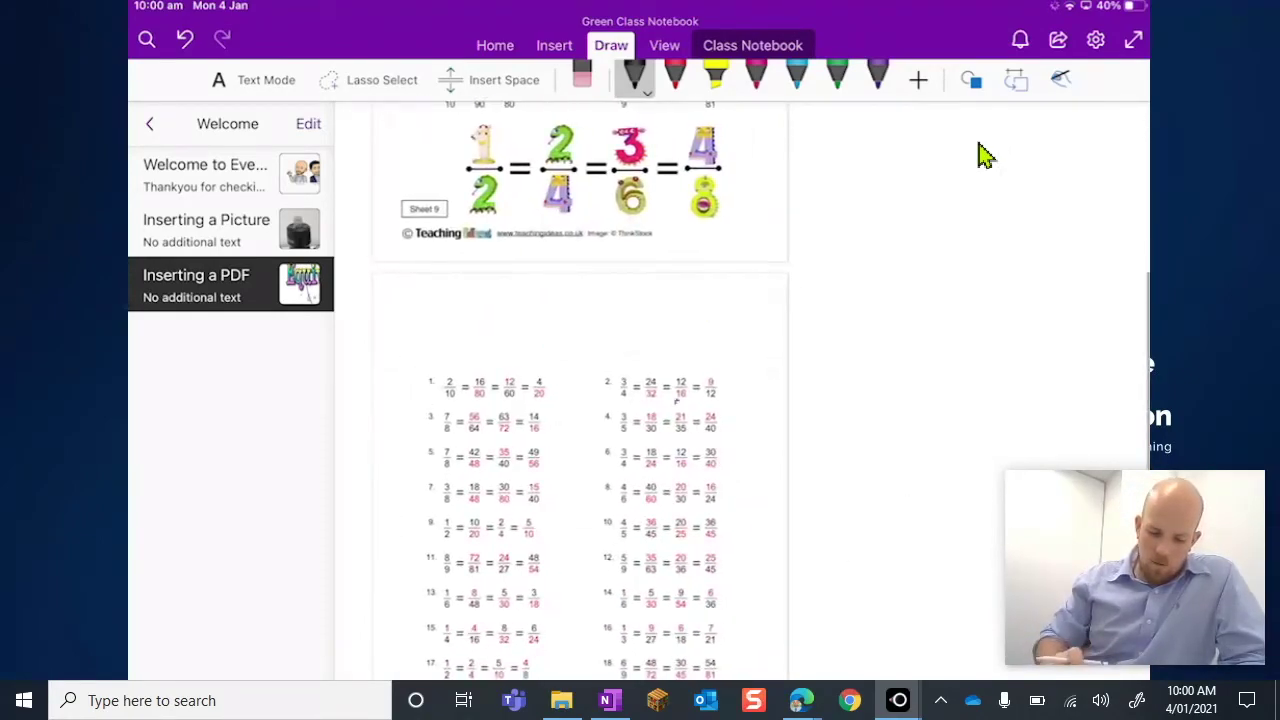
pyautogui.moveTo(727, 568); pyautogui.dragTo(740, 308)
pyautogui.click(563, 433)
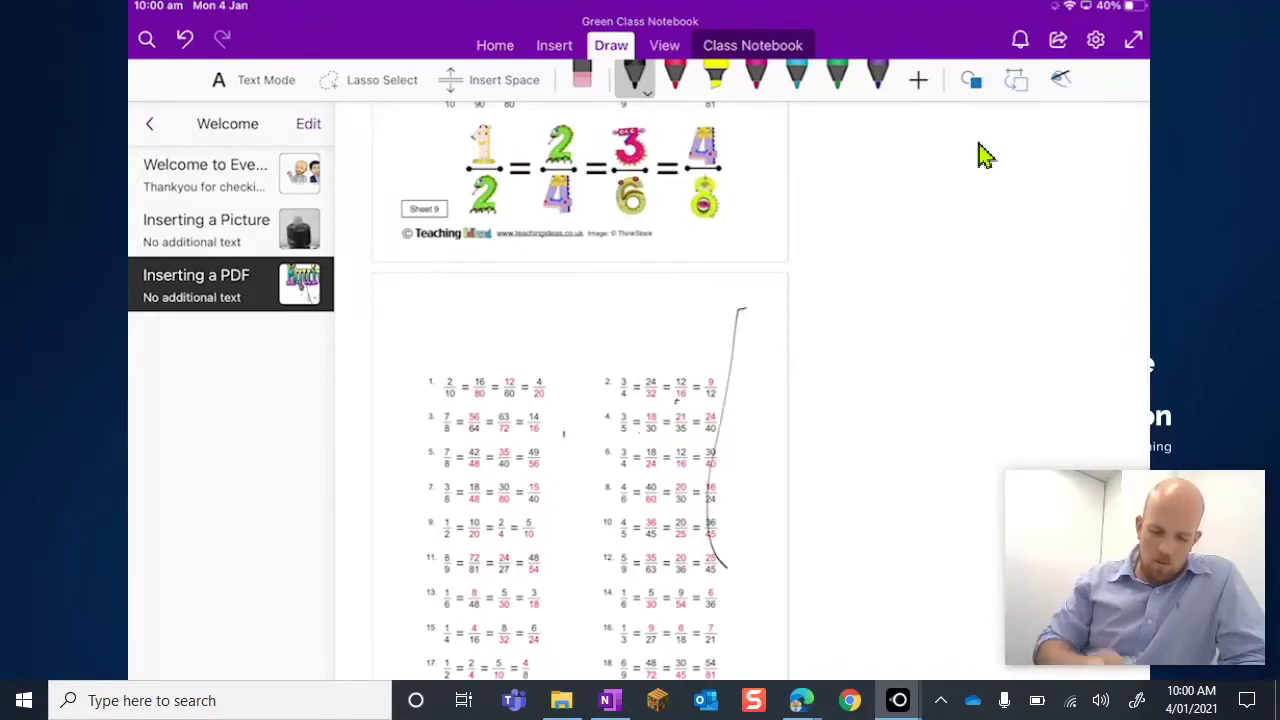
pyautogui.click(545, 333)
pyautogui.scroll(8, 985, 155)
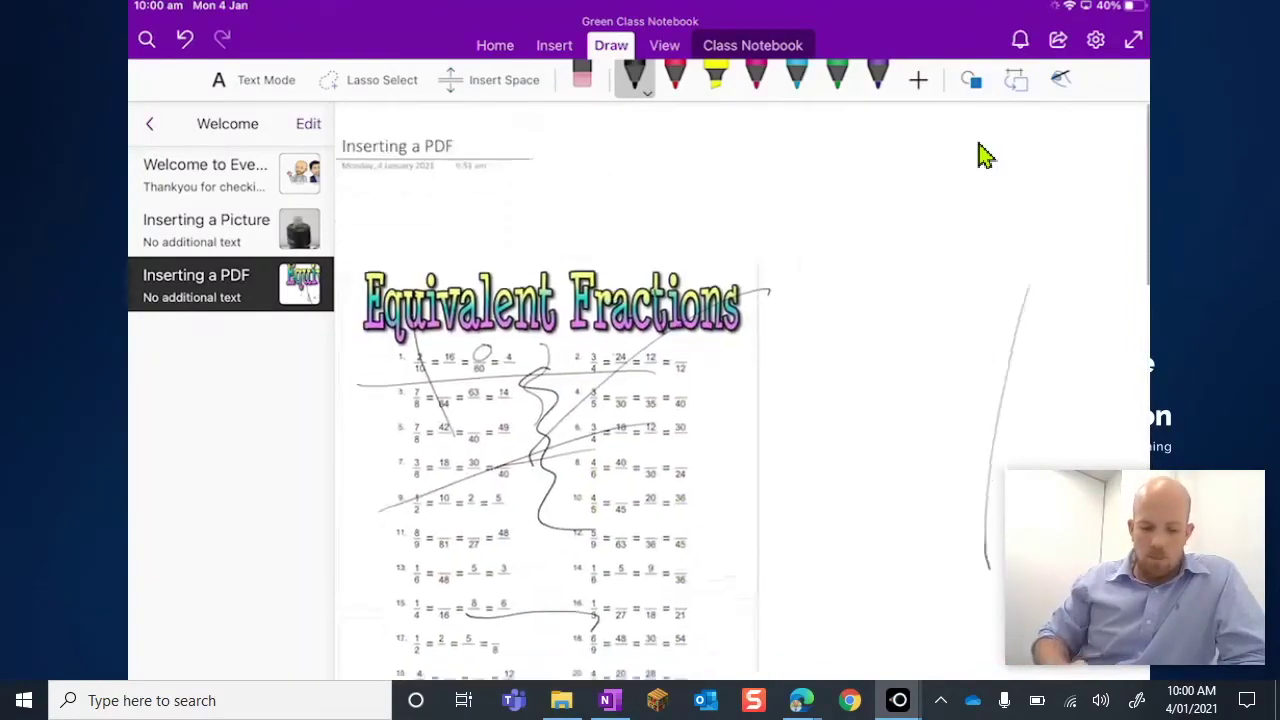